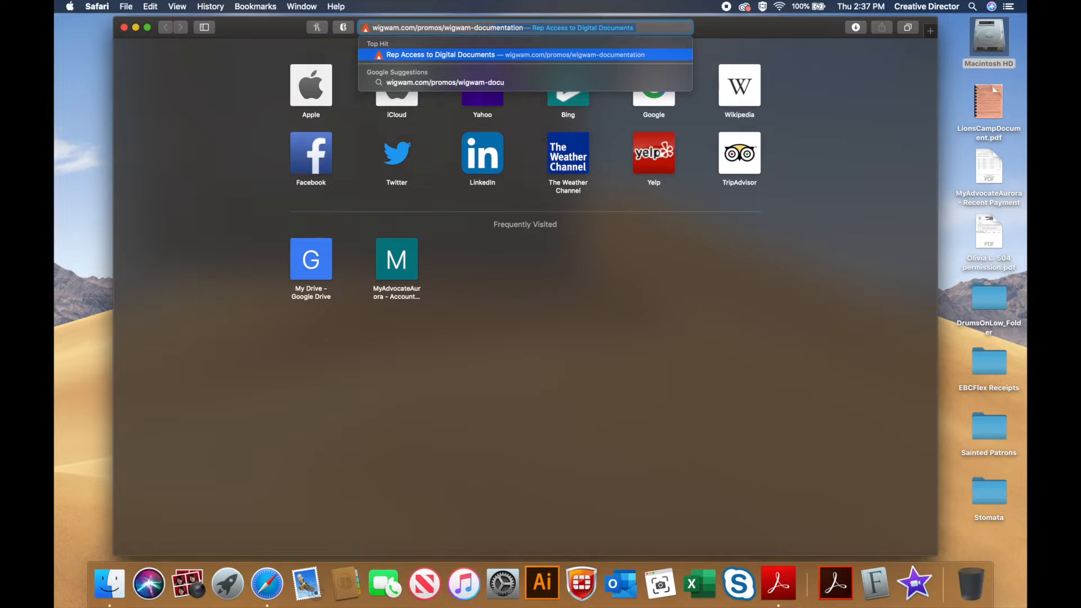
Step: Load wigwam.com/promos/wigwam-documentation in Safari to reach the Access to Documentation page
type("o")
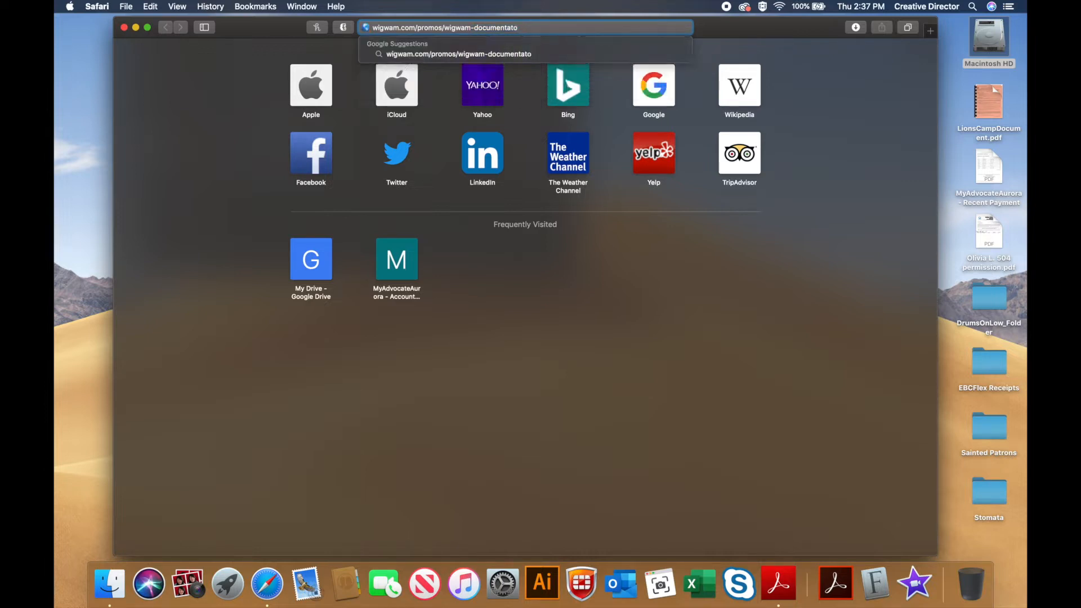
type("in")
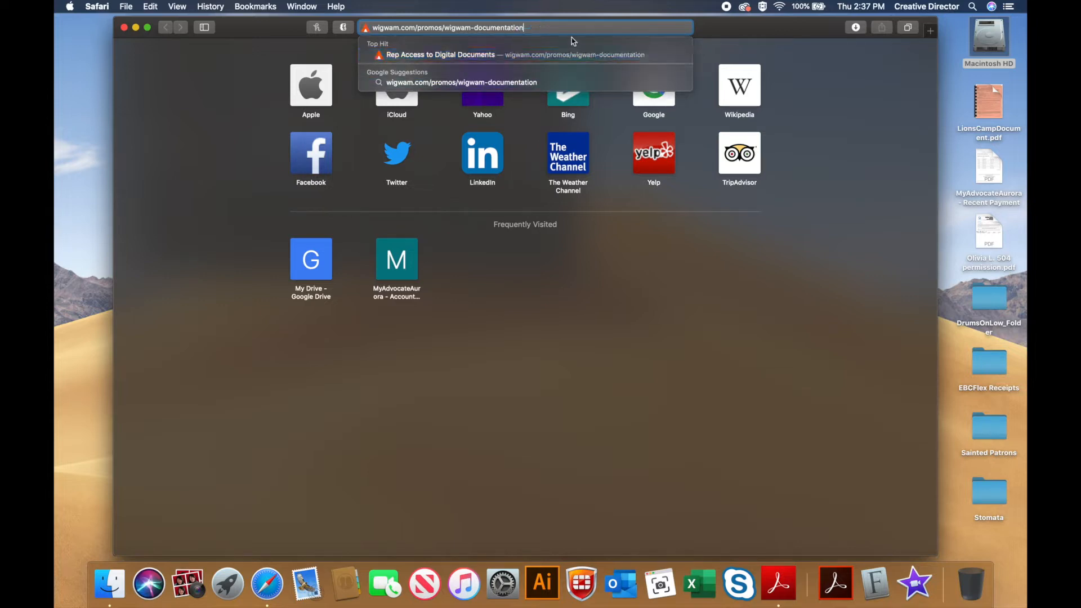
key("Return")
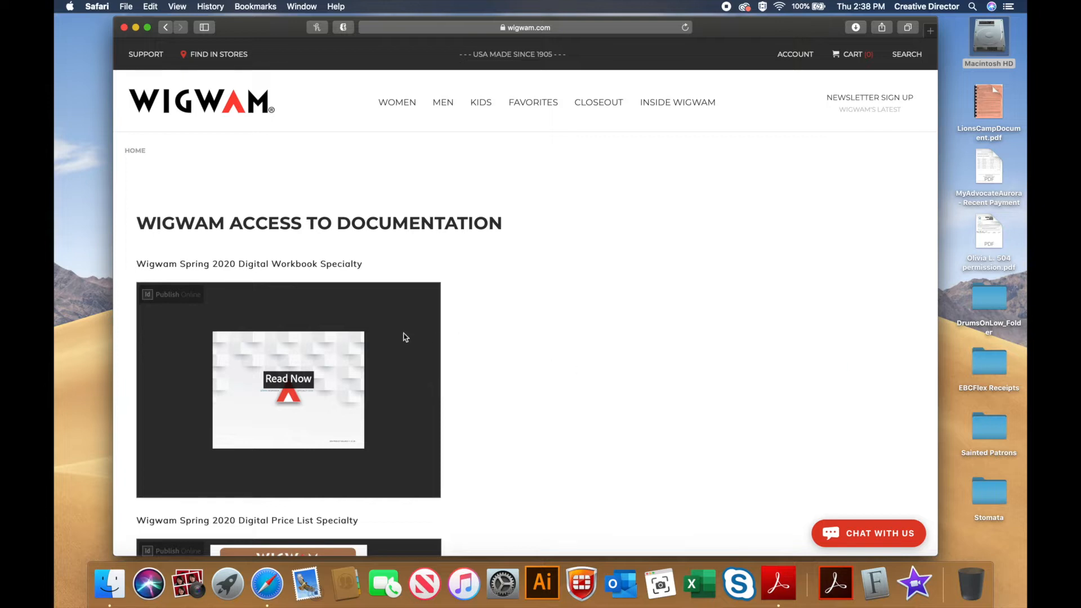
scroll(639, 276, "down", 2)
scroll(639, 276, "down", 10)
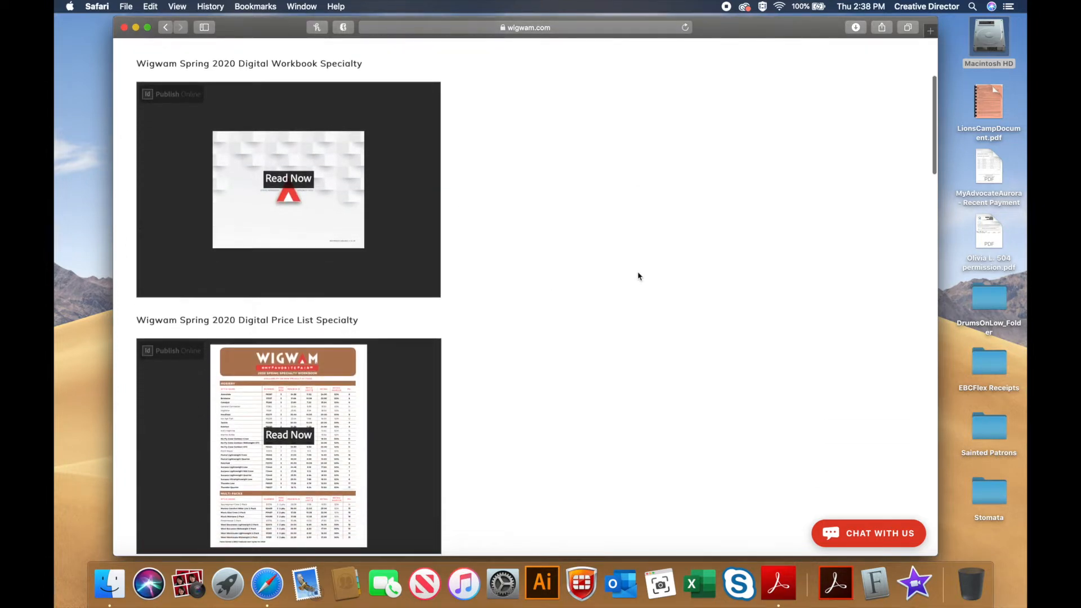
scroll(639, 276, "down", 2)
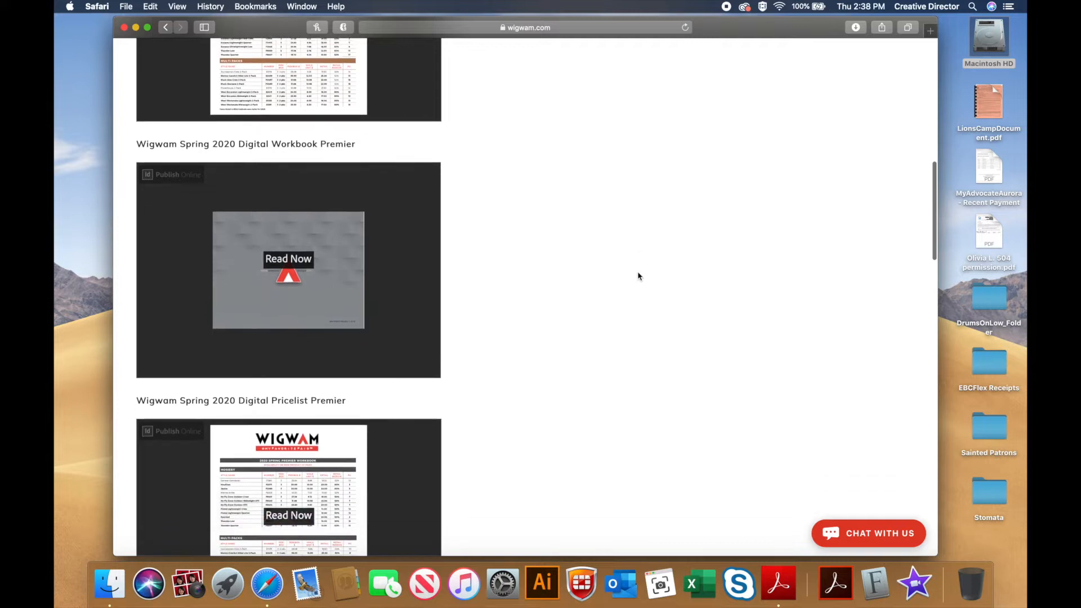
scroll(513, 360, "down", 7)
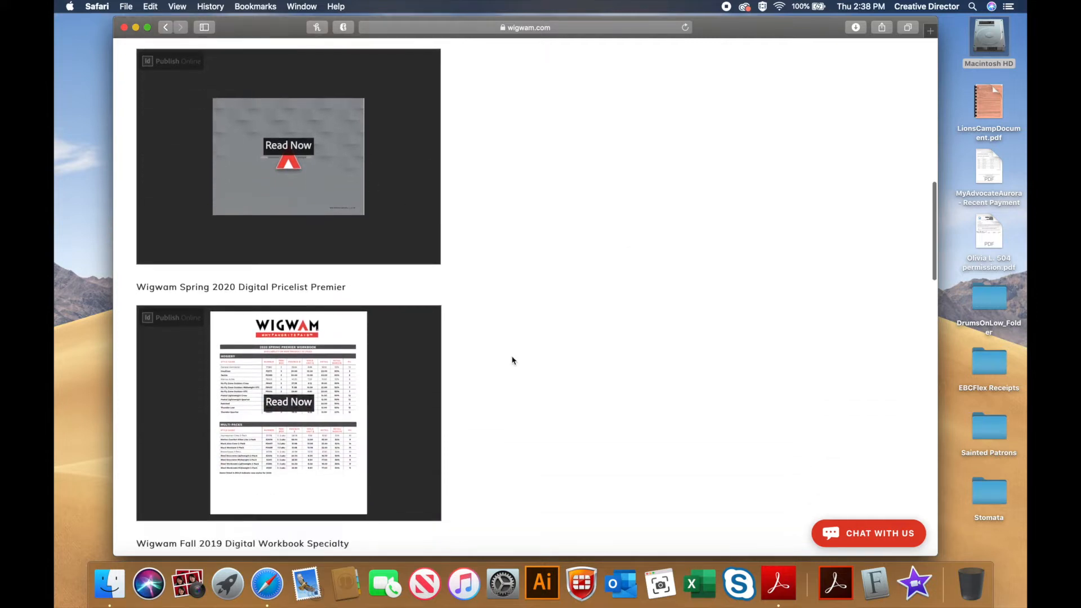
scroll(512, 360, "down", 7)
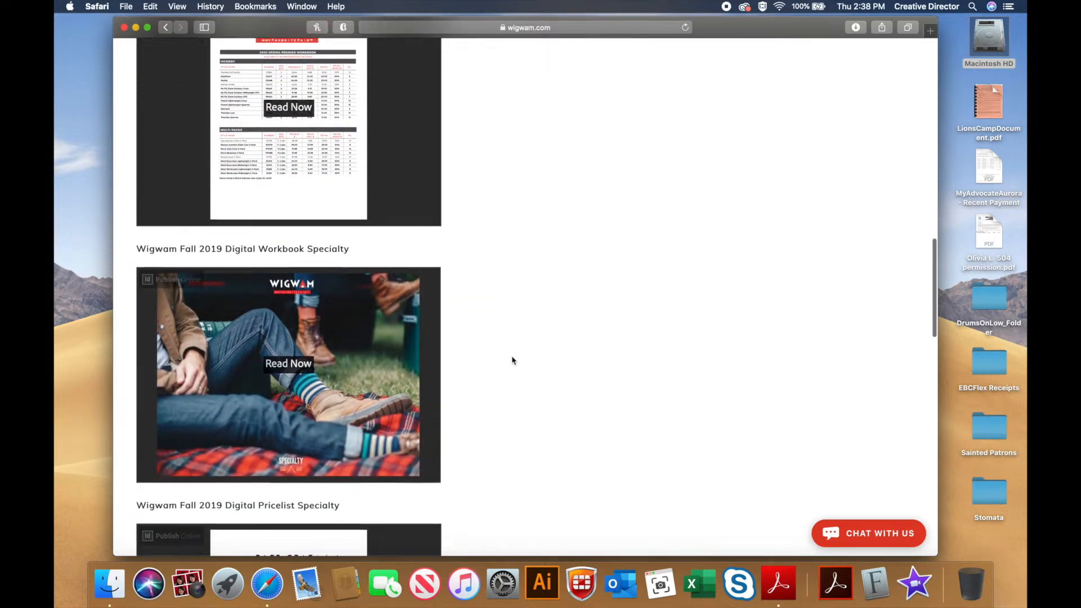
scroll(512, 360, "down", 7)
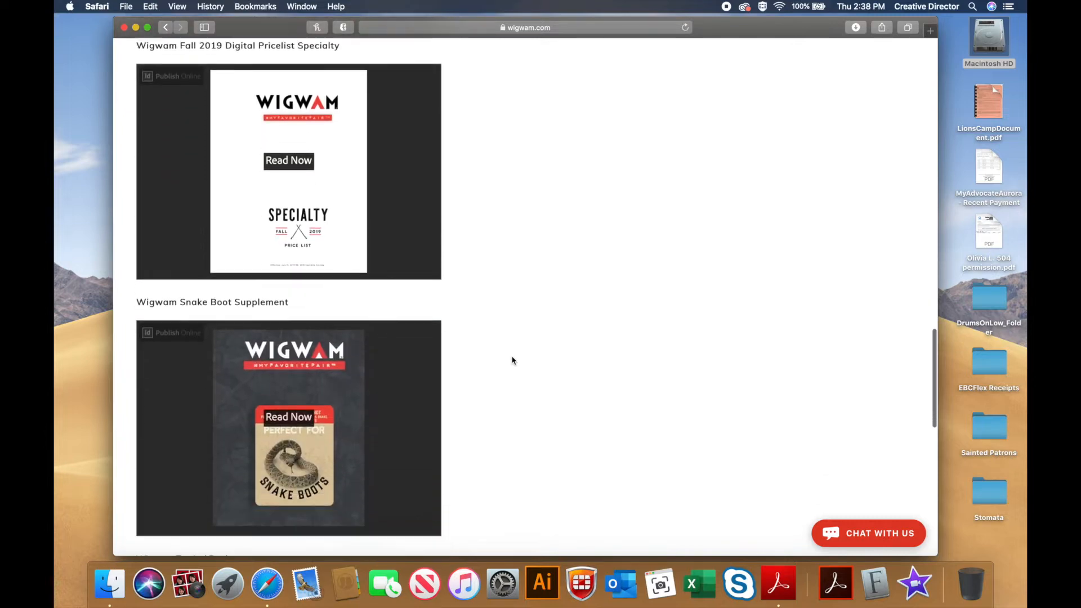
scroll(512, 360, "down", 2)
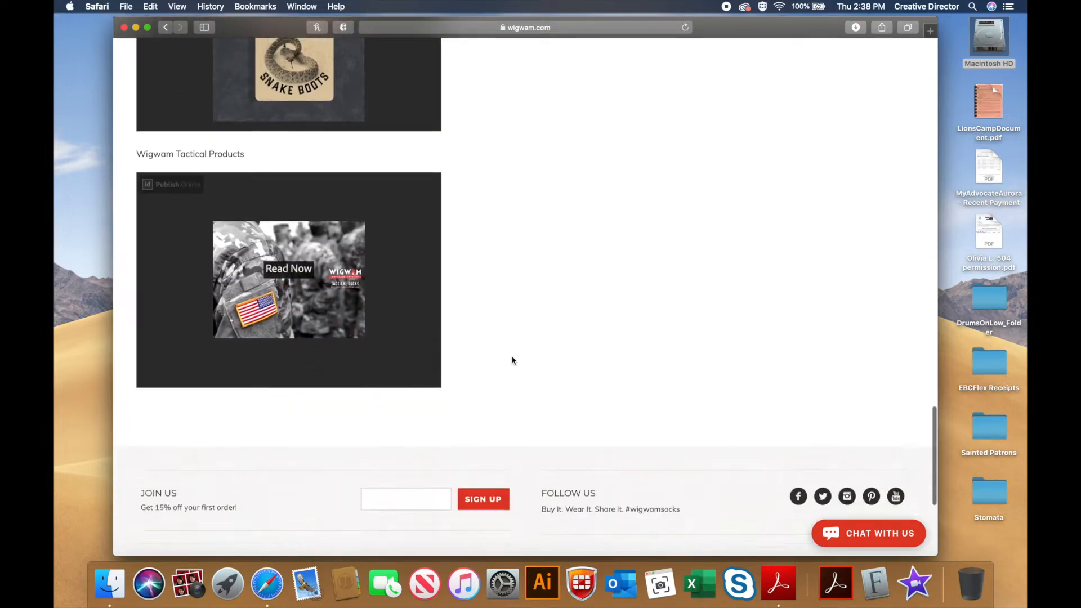
scroll(512, 360, "up", 20)
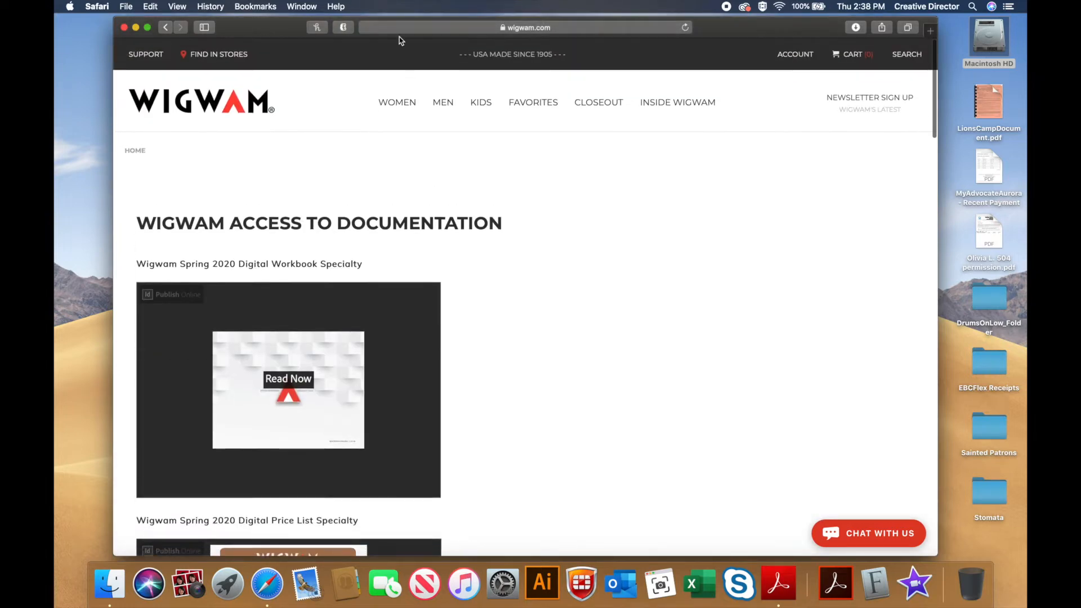
Step: Download the Spring 2020 Workbook Specialty as Specialty.pdf, then minimize Safari
left_click(294, 399)
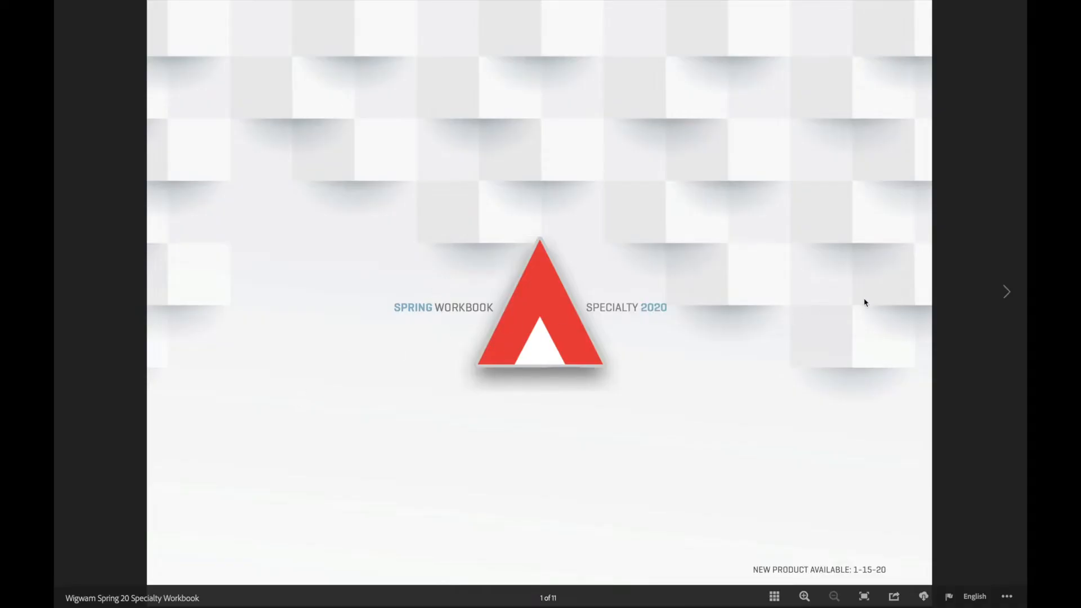
left_click(924, 596)
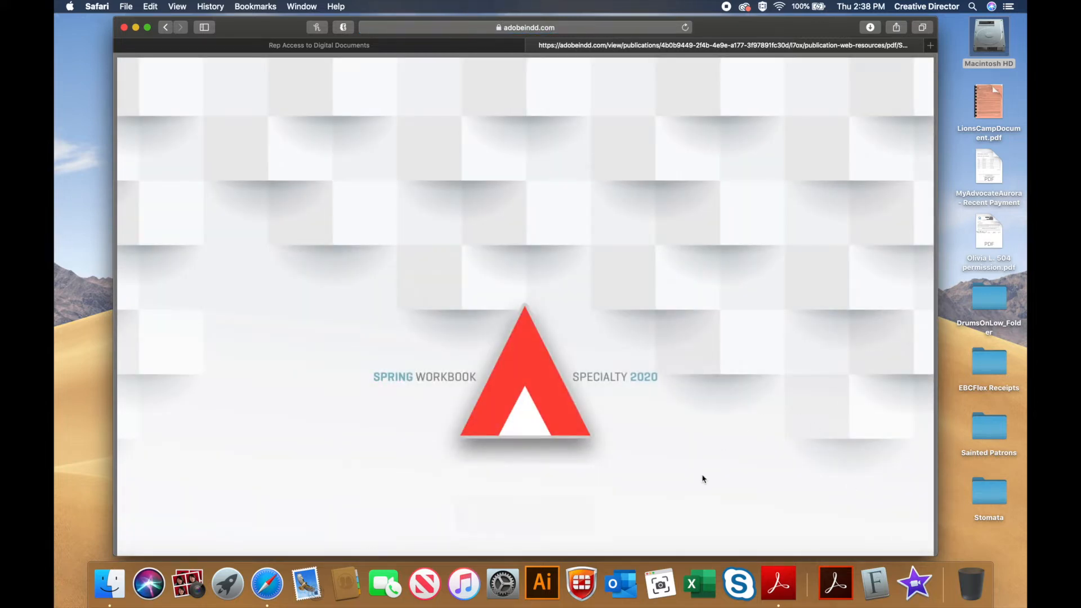
mouse_move(554, 499)
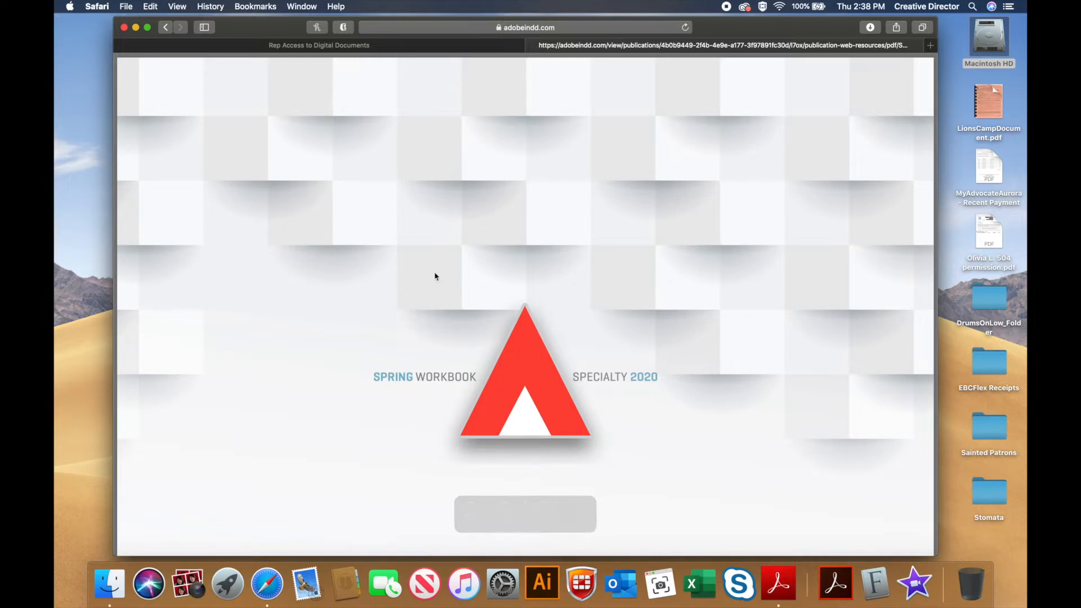
left_click(136, 28)
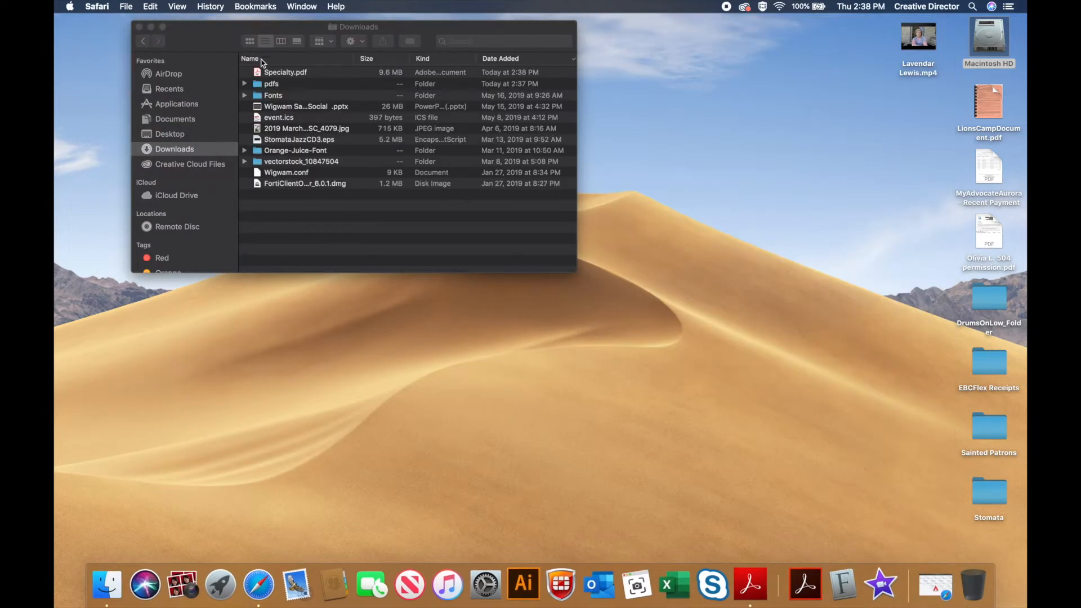
Step: Open Specialty.pdf from the Downloads folder in Acrobat Reader
double_click(296, 73)
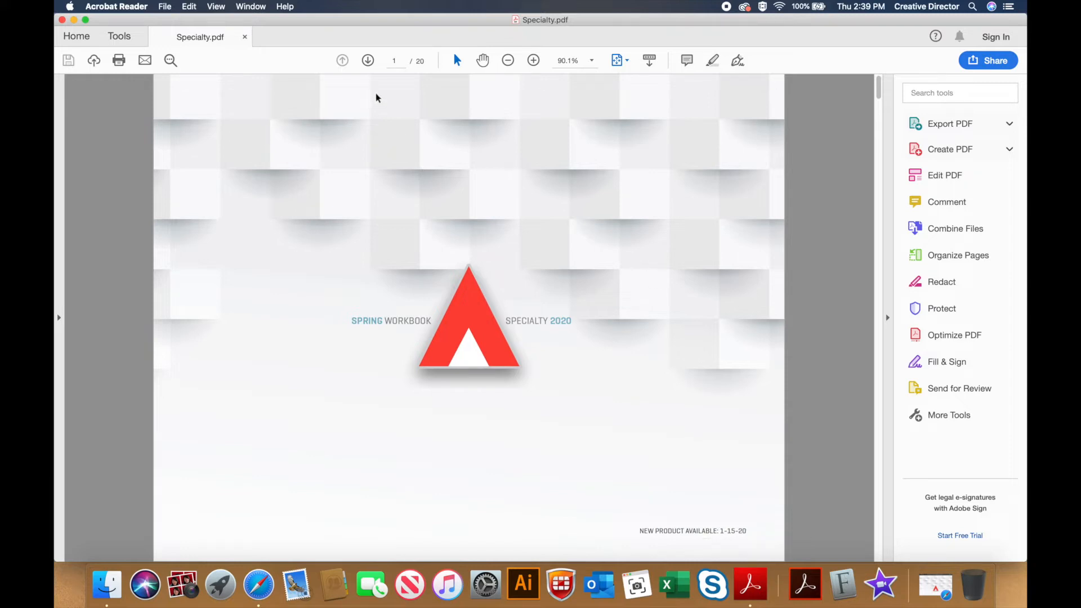
Step: Page forward to page 8, then back to page 7, the SynchroKnit Lightweight page
left_click(369, 60)
left_click(369, 60)
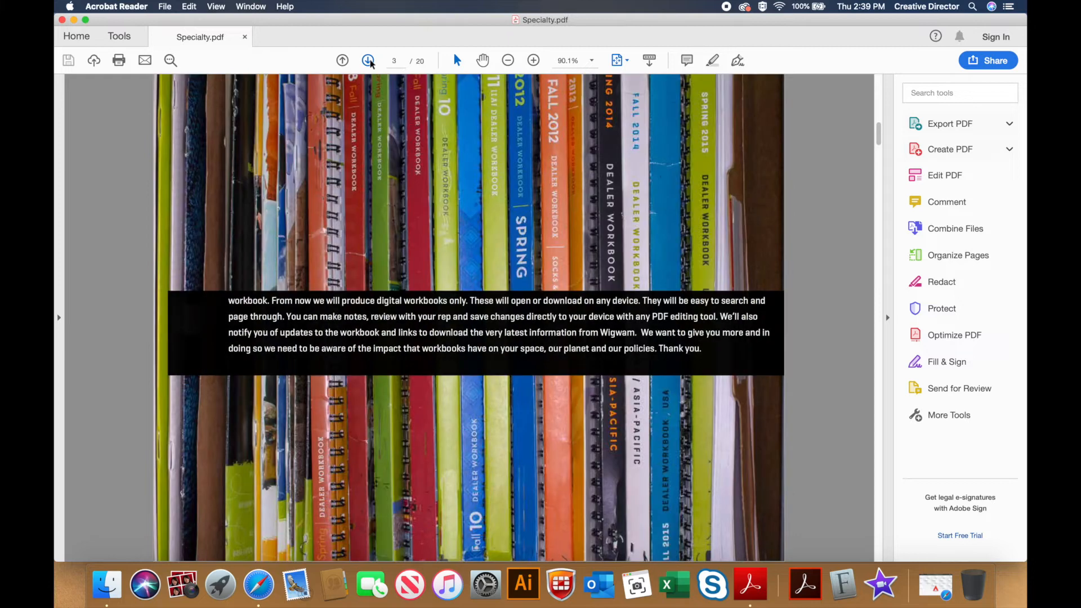
left_click(368, 61)
left_click(368, 60)
left_click(369, 60)
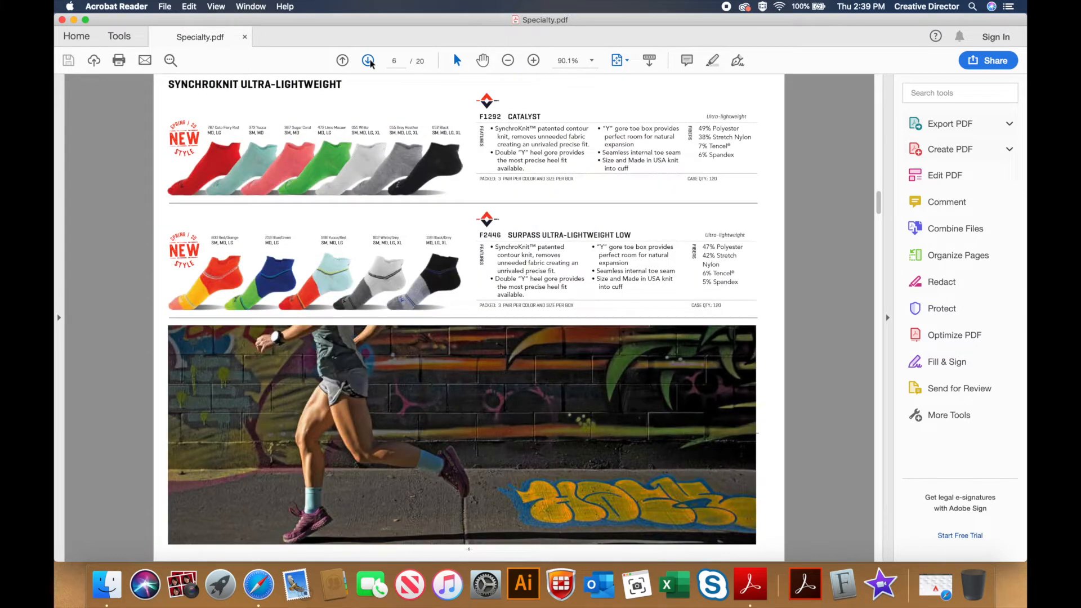
left_click(369, 60)
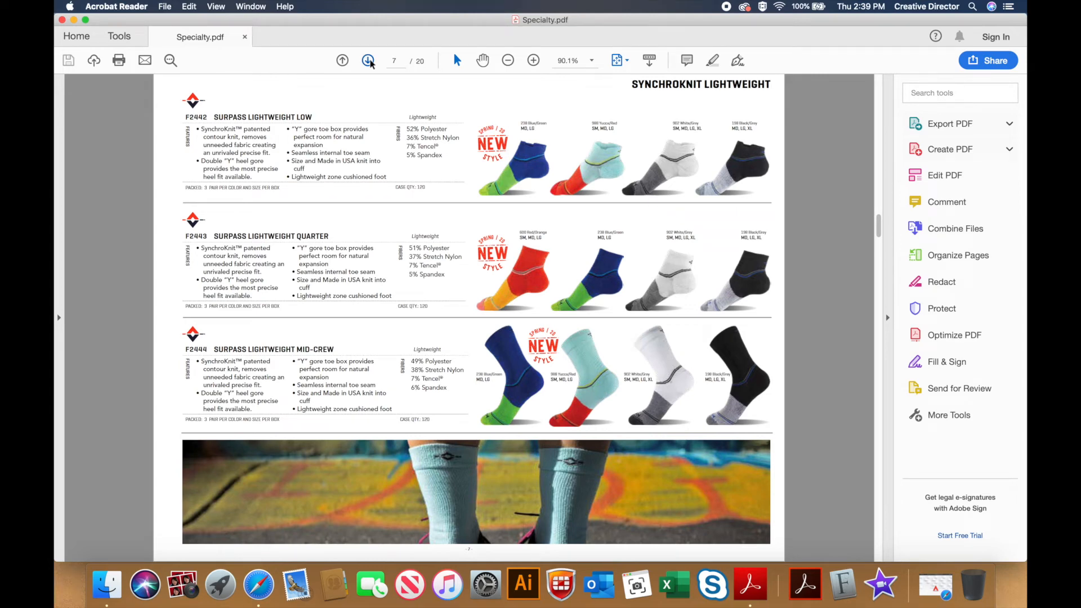
left_click(369, 60)
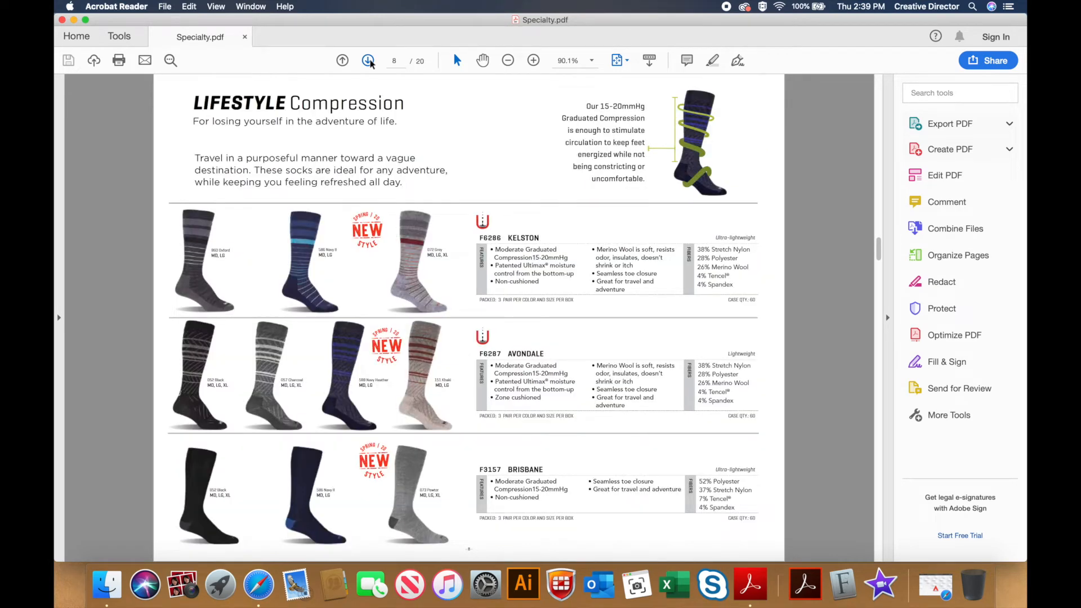
left_click(343, 60)
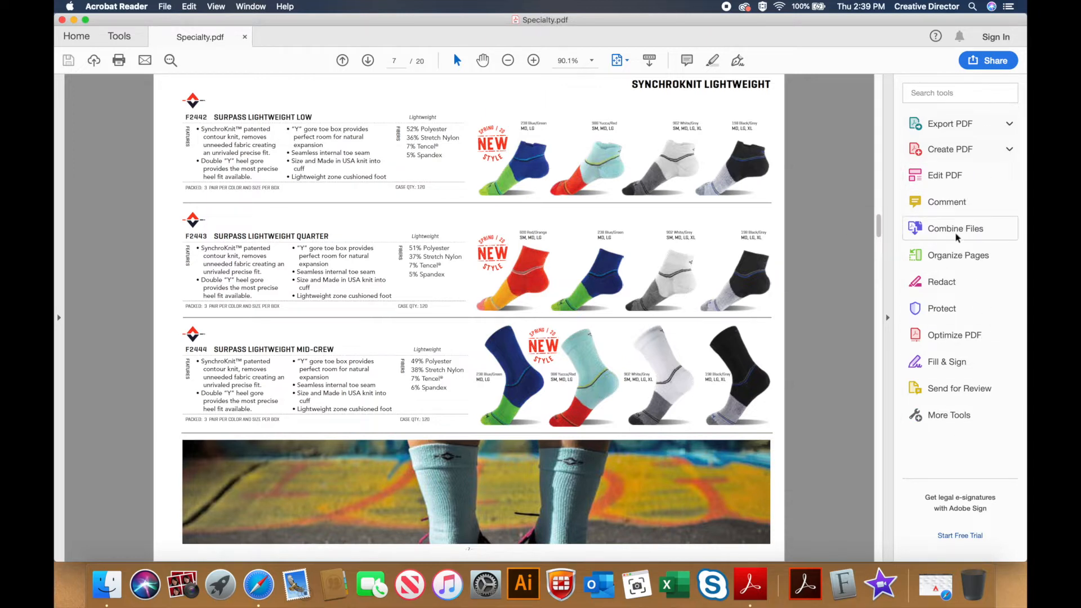
Step: Show the Comment toolbar and select the Highlight Text tool
left_click(947, 201)
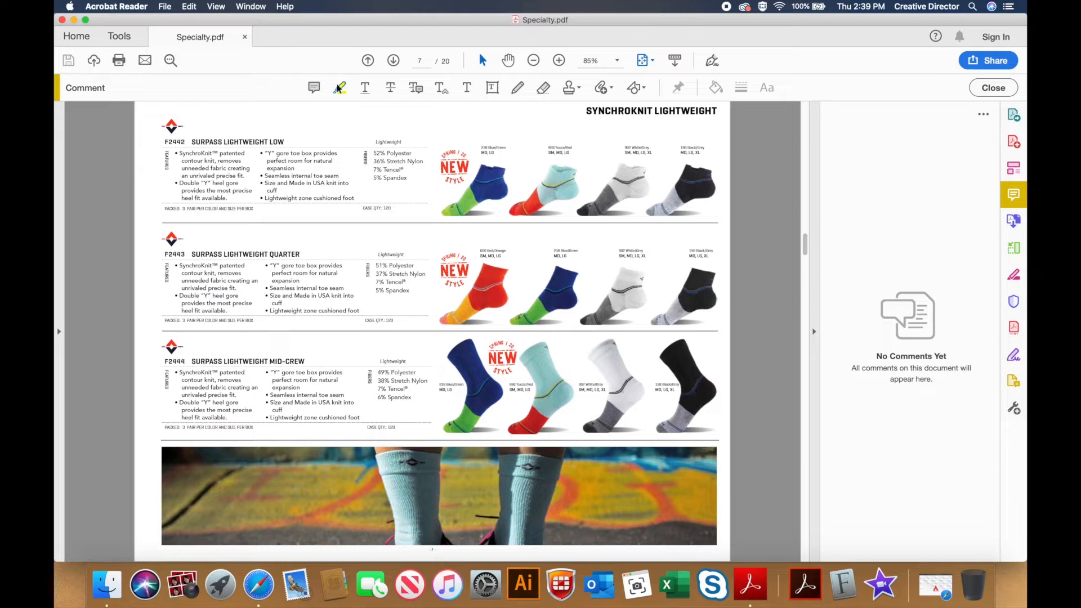
left_click(340, 89)
Step: Highlight SURPASS LIGHTWEIGHT LOW and post 'I like this. Blue/Green 6 pair LG' / 'Yucca Red 6 pair MD'
left_click_drag(191, 141, 282, 141)
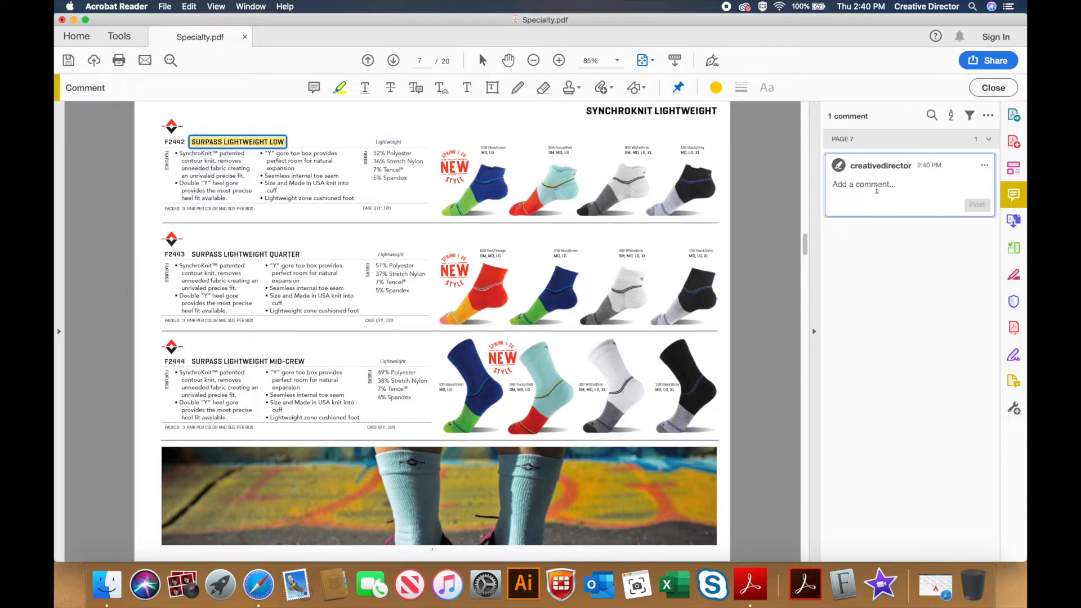
type("I like this")
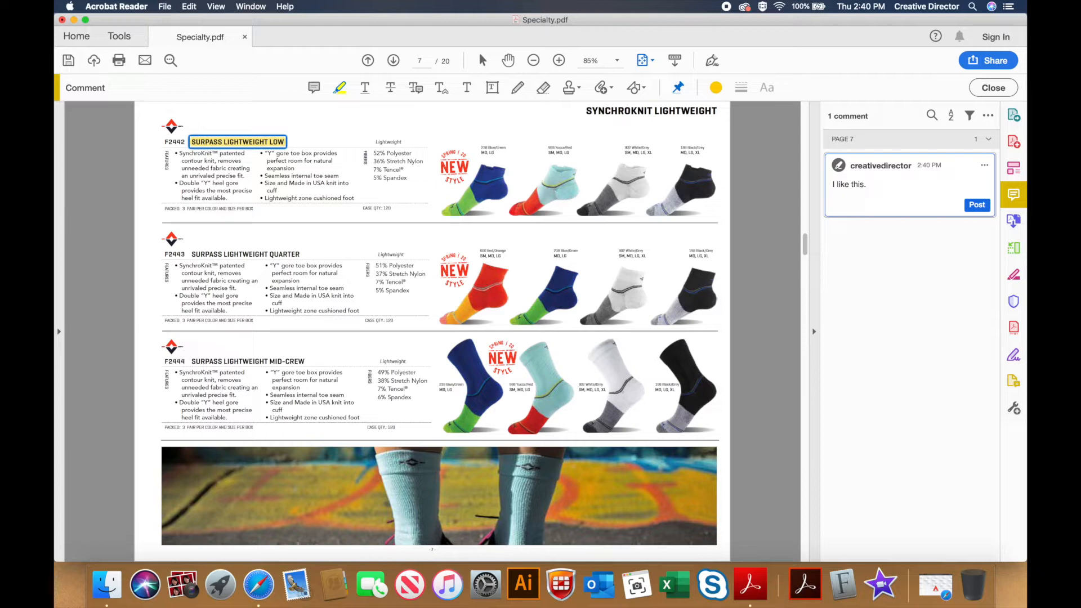
type(". Blue/Green 6 pair LG")
key("Return")
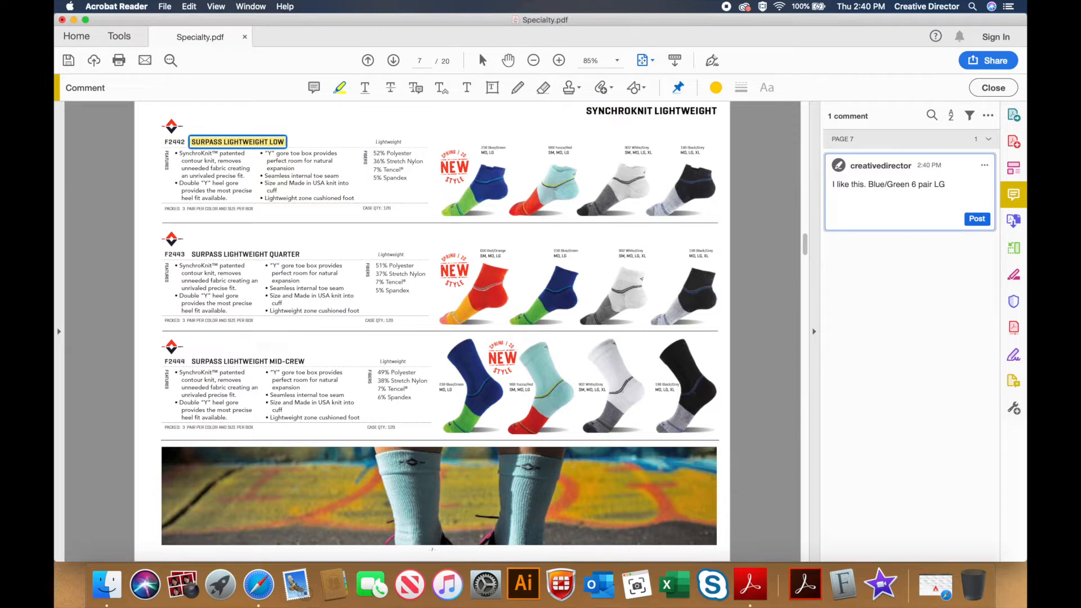
type("Yucca Red 6 pair MD")
left_click(977, 219)
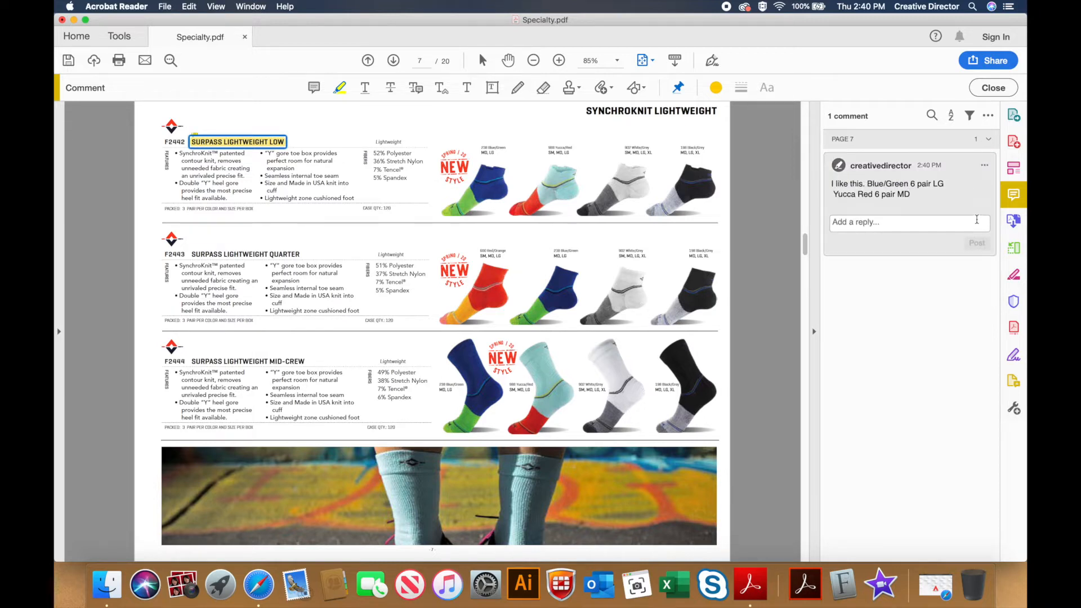
Step: On page 8, draw a red freehand loop around the F6287 AVONDALE details
left_click(518, 88)
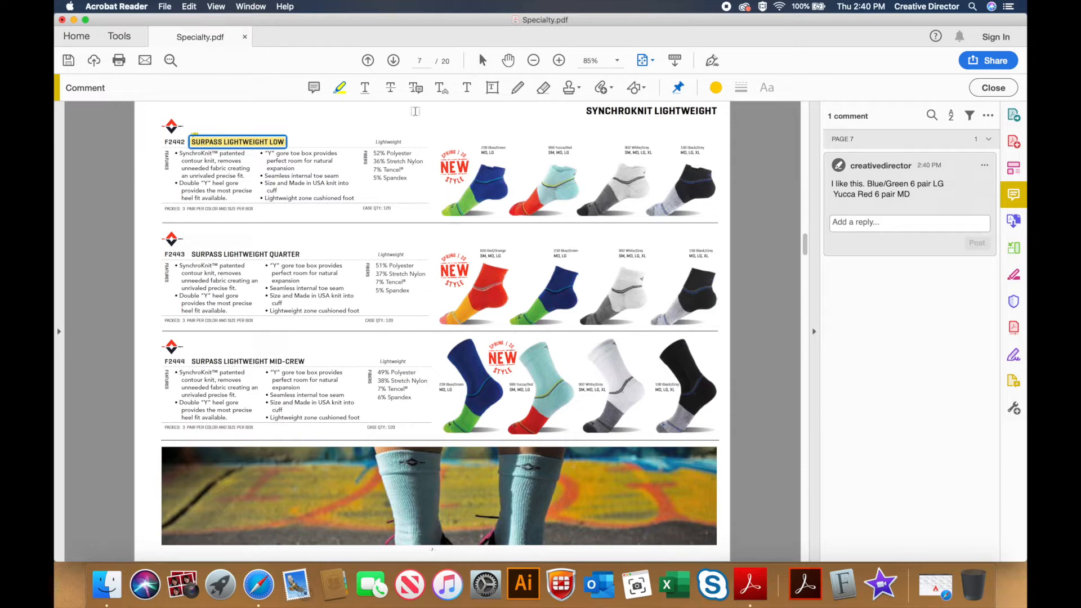
left_click(393, 62)
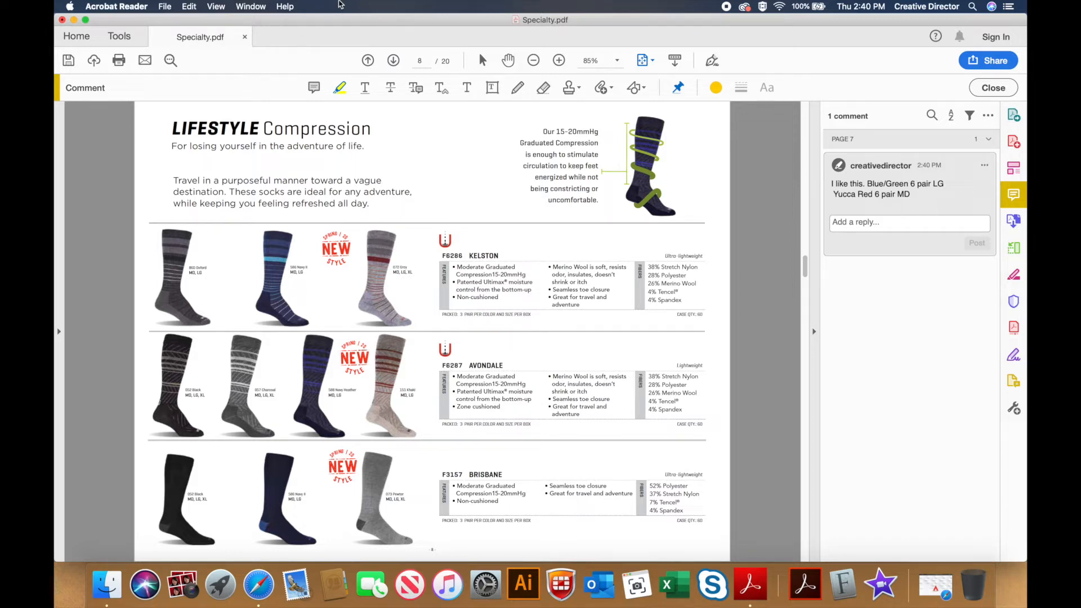
left_click(517, 89)
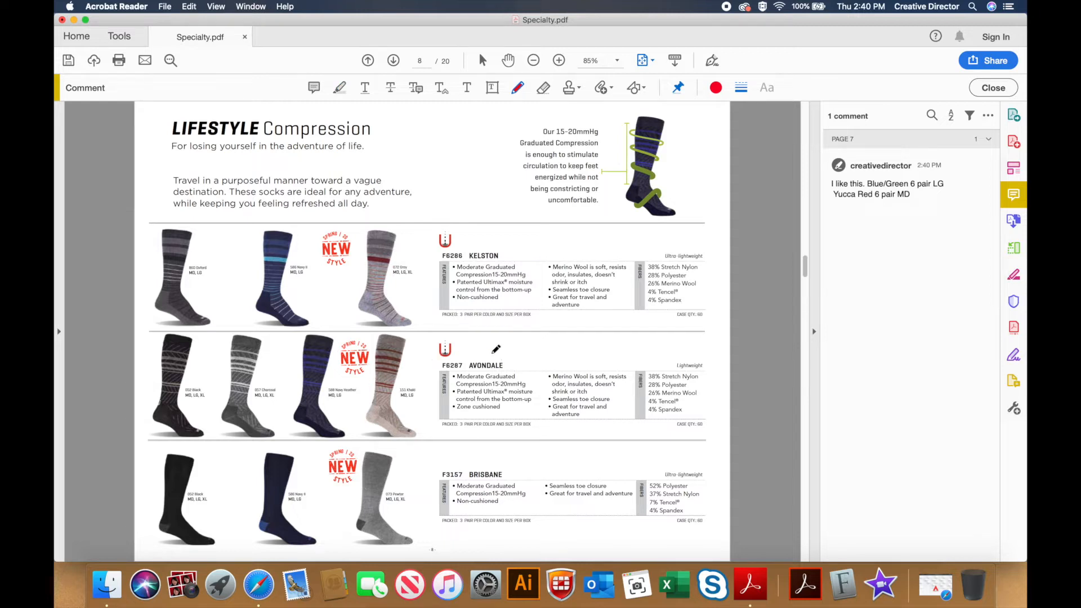
mouse_move(517, 348)
left_mouse_down()
mouse_move(447, 347)
mouse_move(415, 372)
mouse_move(405, 415)
mouse_move(462, 427)
mouse_move(507, 416)
mouse_move(520, 343)
left_mouse_up()
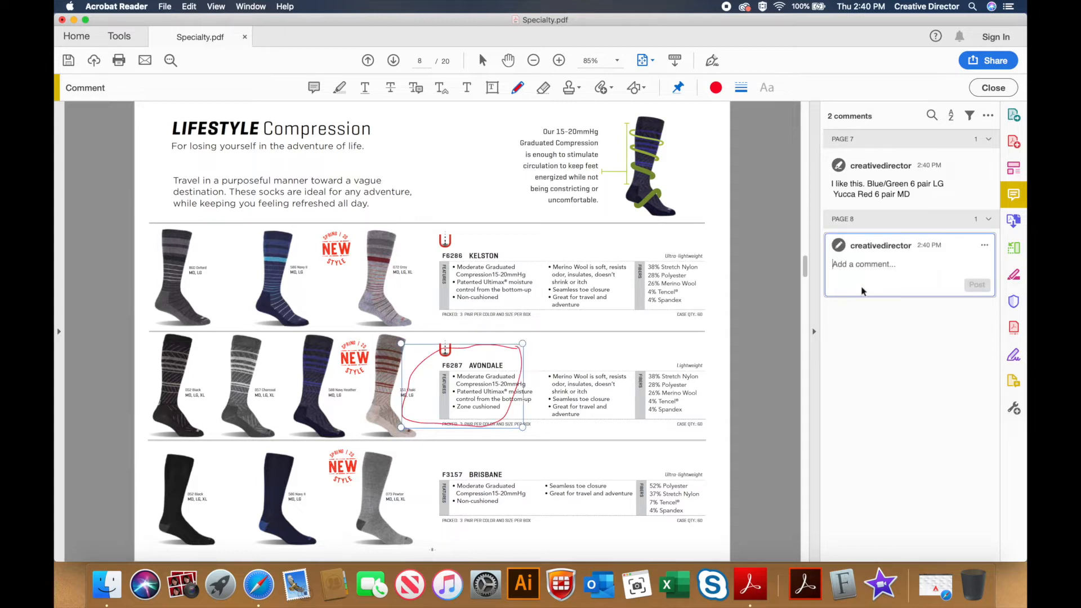
Step: Post 'Holy cow!!! Ultimax in compression. I'll take all of them.' on the Avondale loop, then go to page 9
left_click(868, 263)
type("Ho")
type("cow")
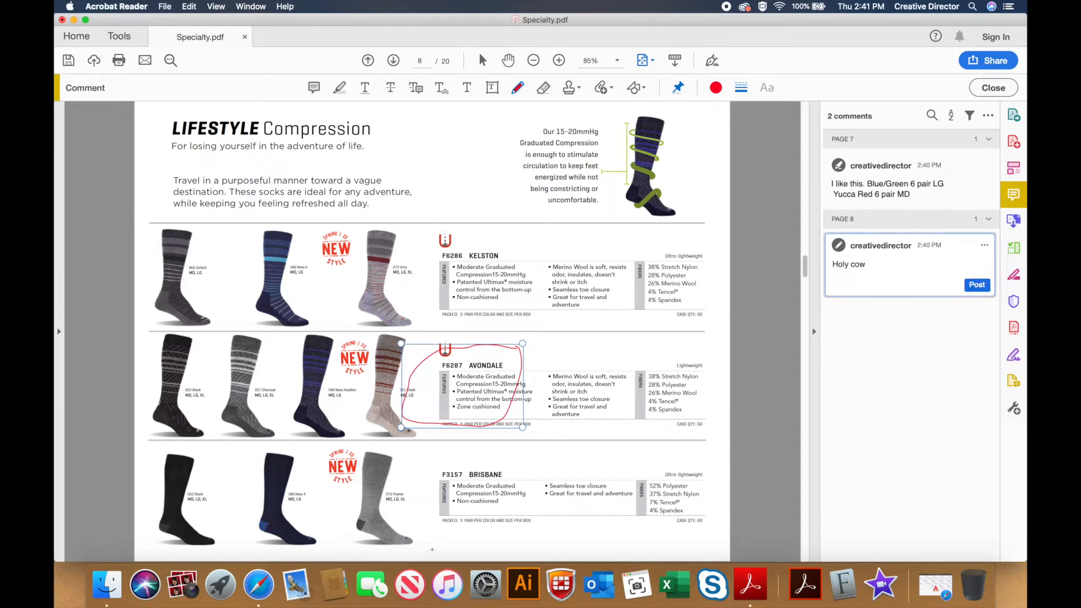
type("!!! Ultimax in compression. I'll take all of them.")
key("Return")
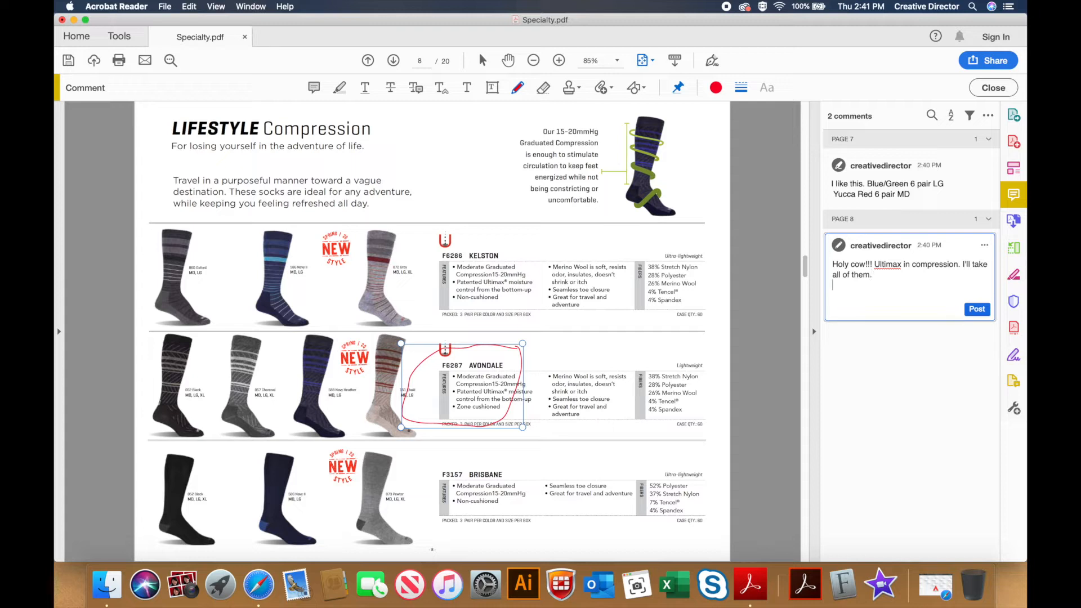
left_click(980, 310)
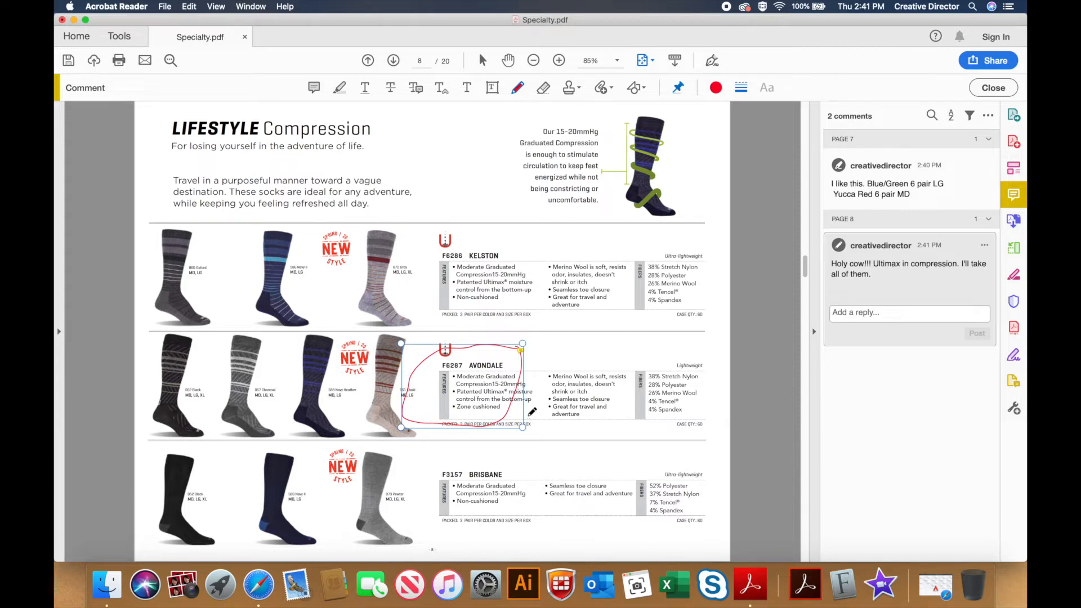
left_click(344, 90)
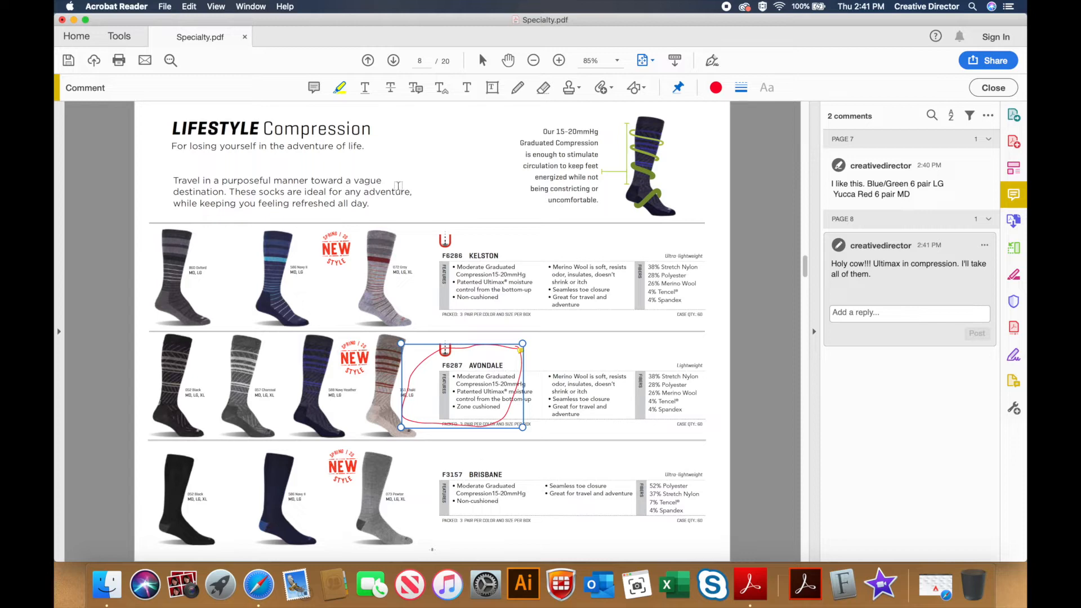
left_click(394, 63)
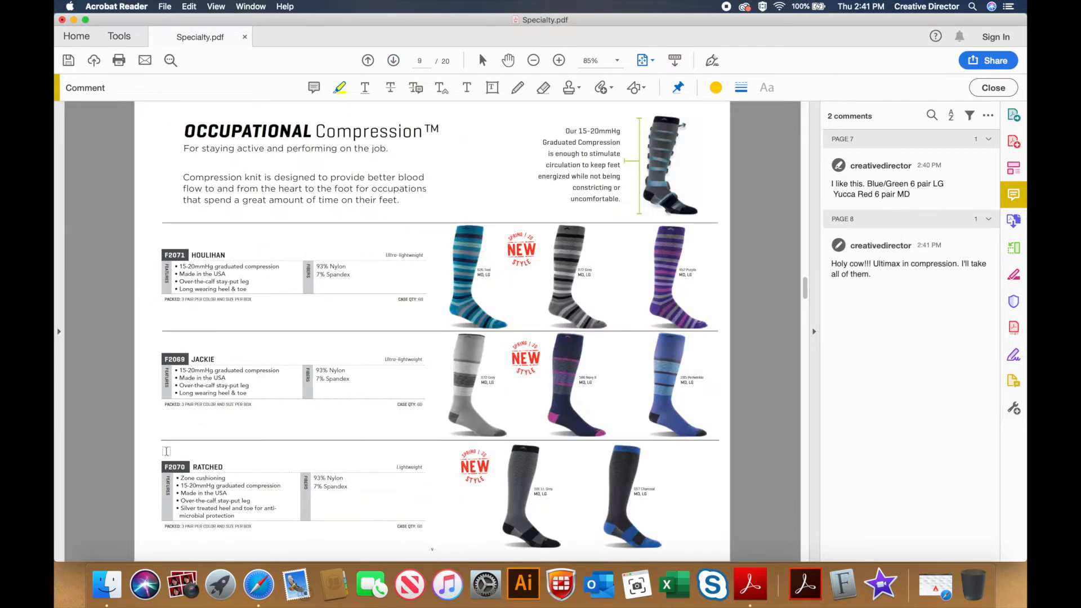
Step: Highlight F2070 RATCHED, post 'I love this name… sell it to everyone.', then go to page 10
left_click_drag(162, 464, 226, 467)
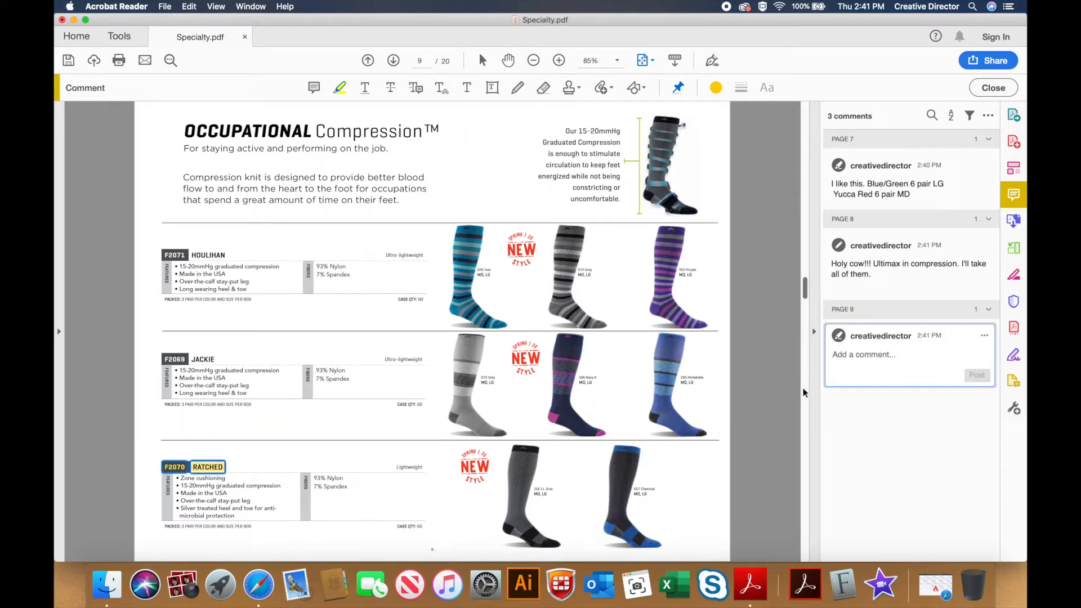
type("I lov")
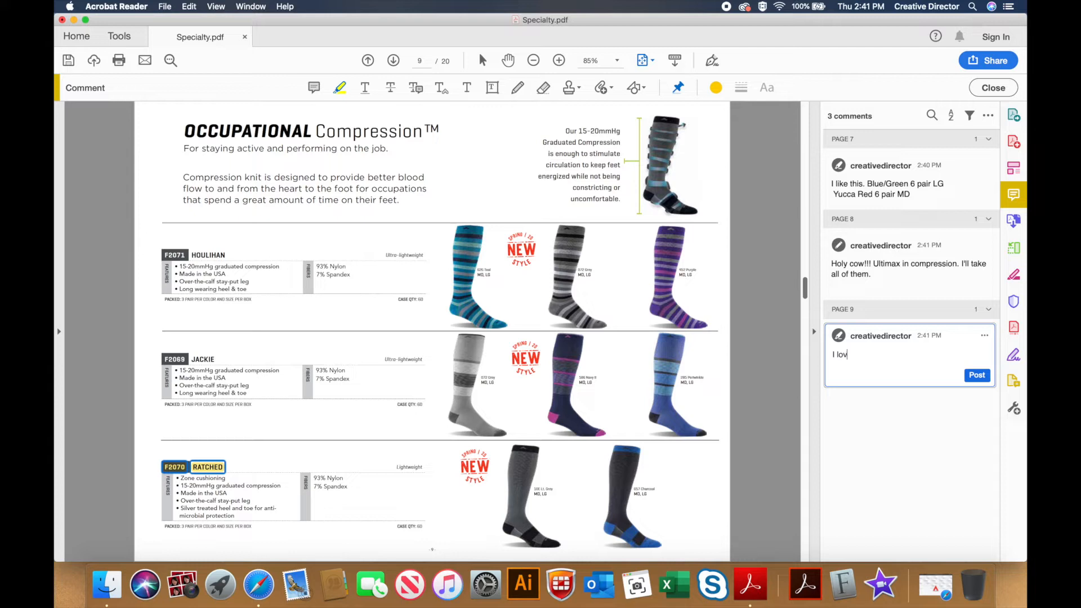
type("e this name. I really want to bring")
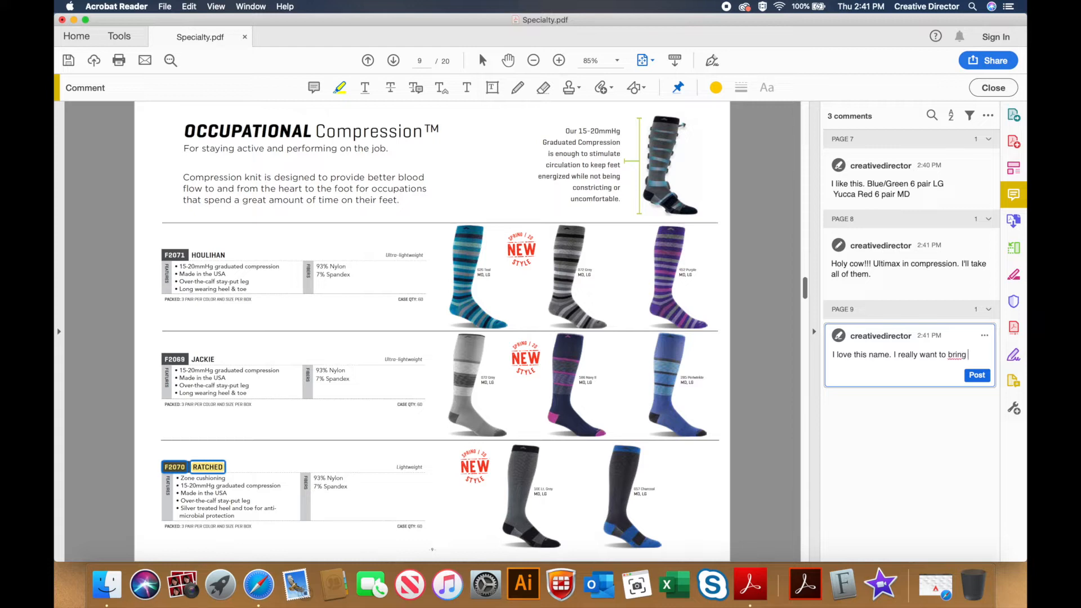
type(" this in")
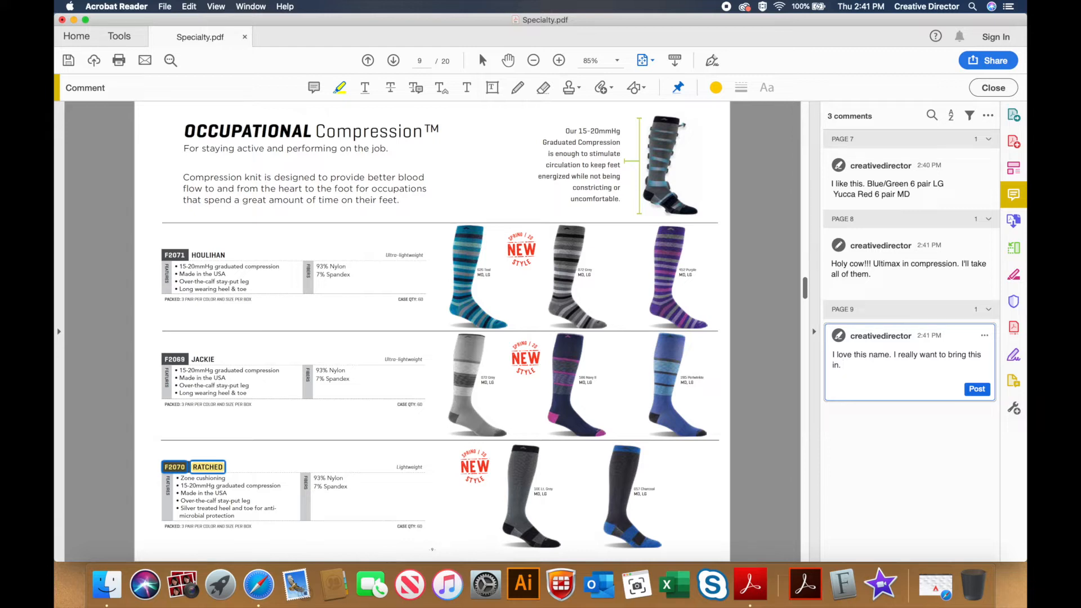
type("We'll. sell it to everyone.")
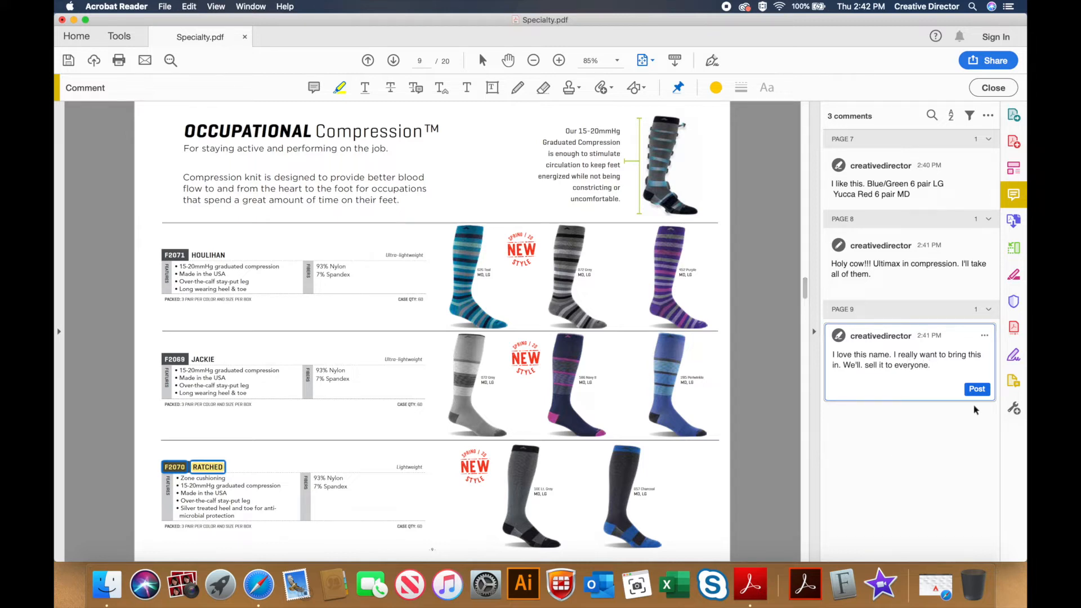
left_click(976, 388)
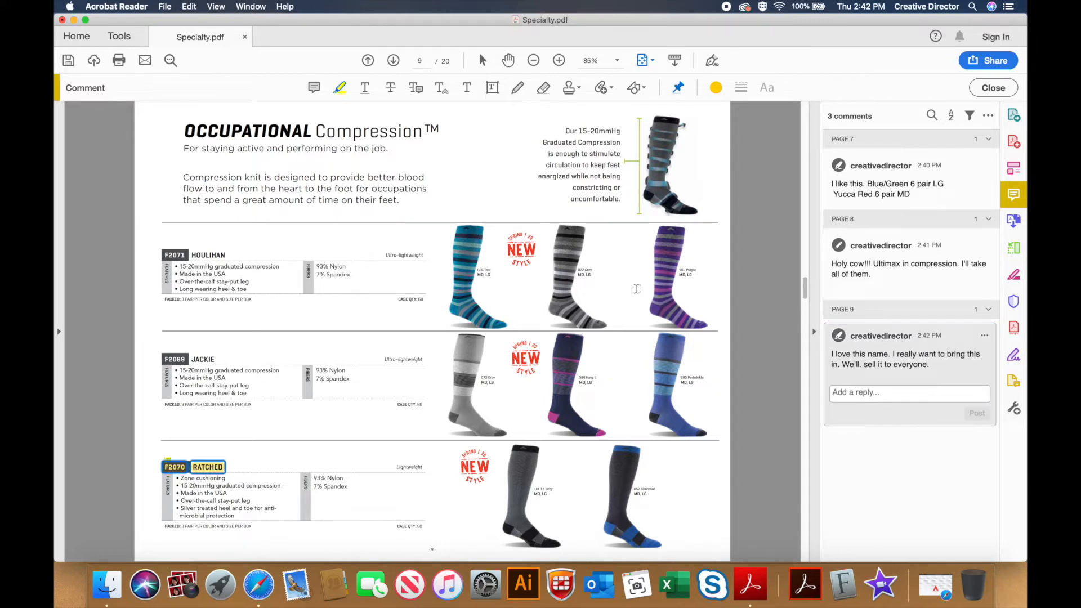
left_click(393, 61)
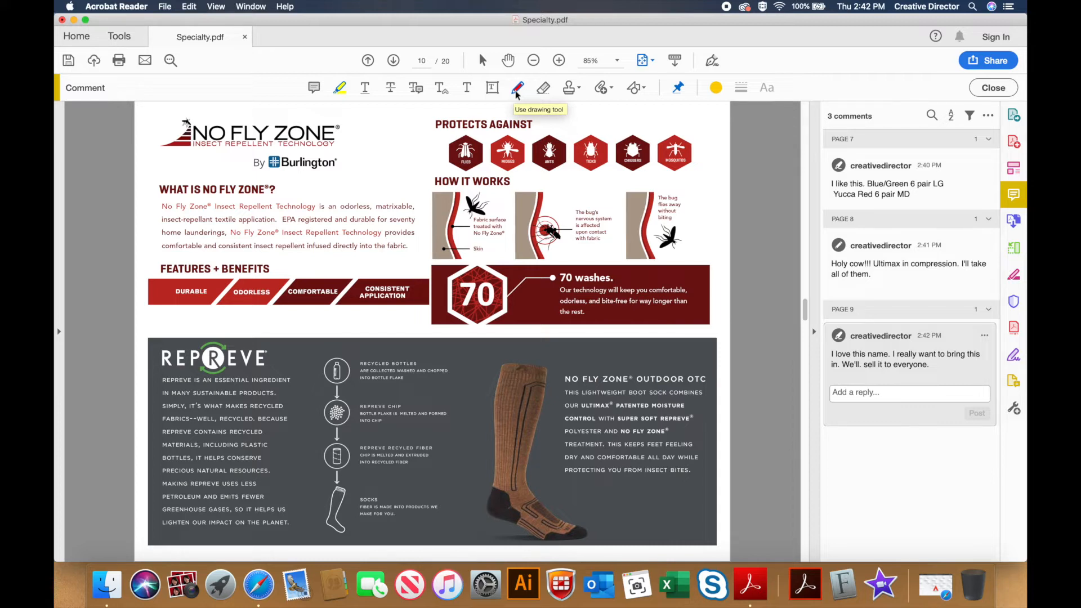
Step: Draw a large oval on page 10 and post 'This is a cool graphic. Would be great in store.'
left_click(646, 89)
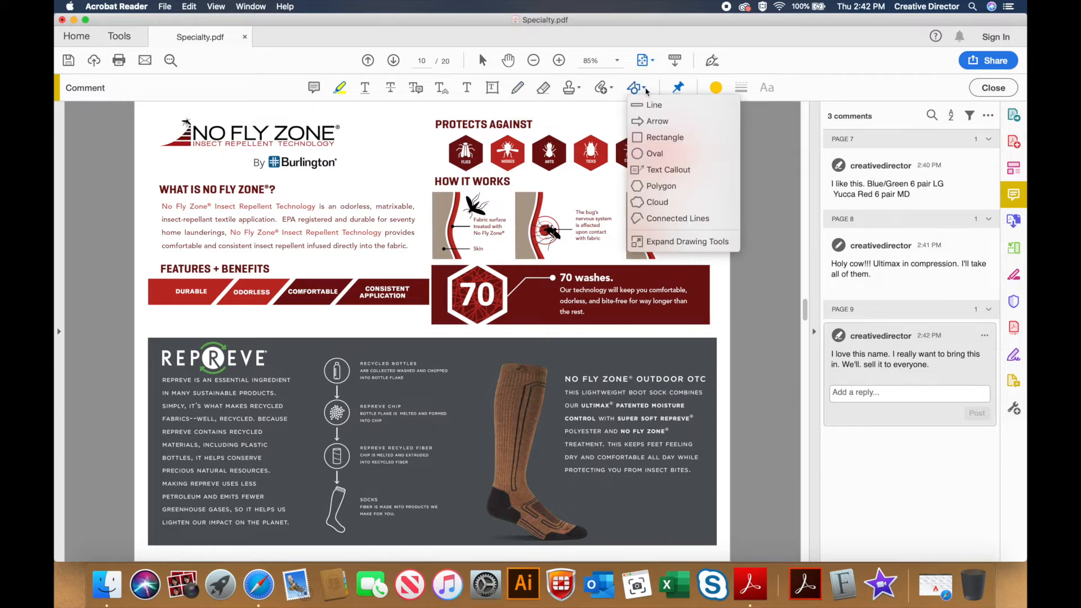
left_click(647, 155)
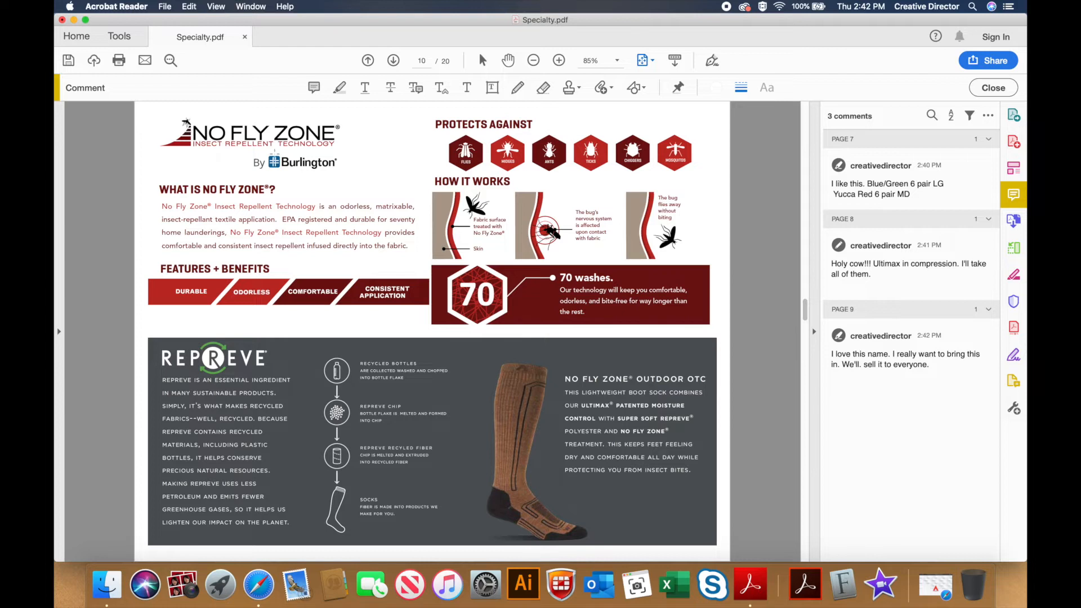
left_click_drag(156, 120, 646, 510)
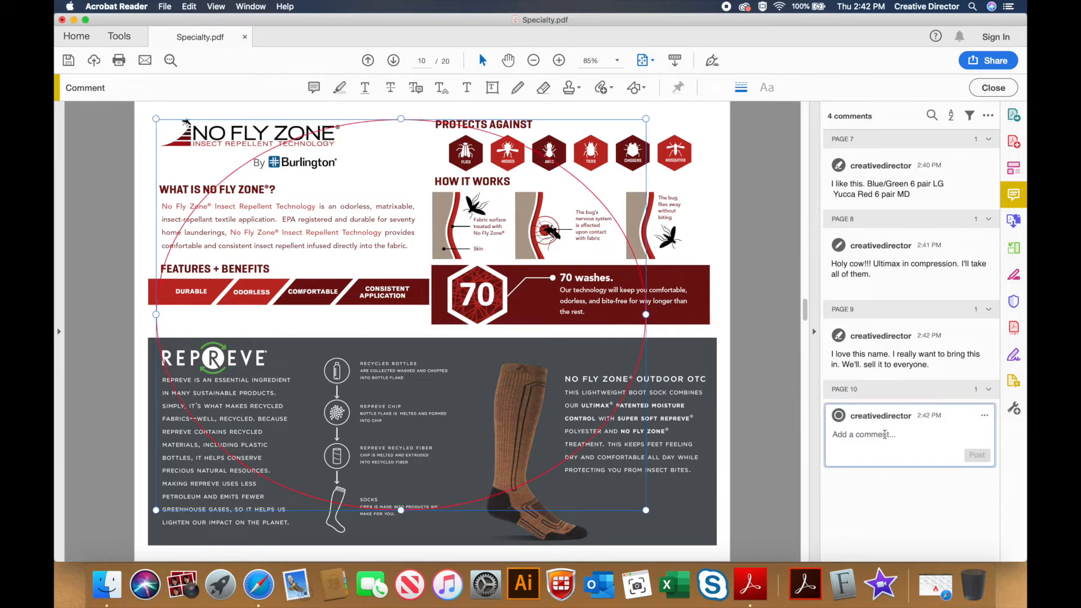
type("This is a cool graphic")
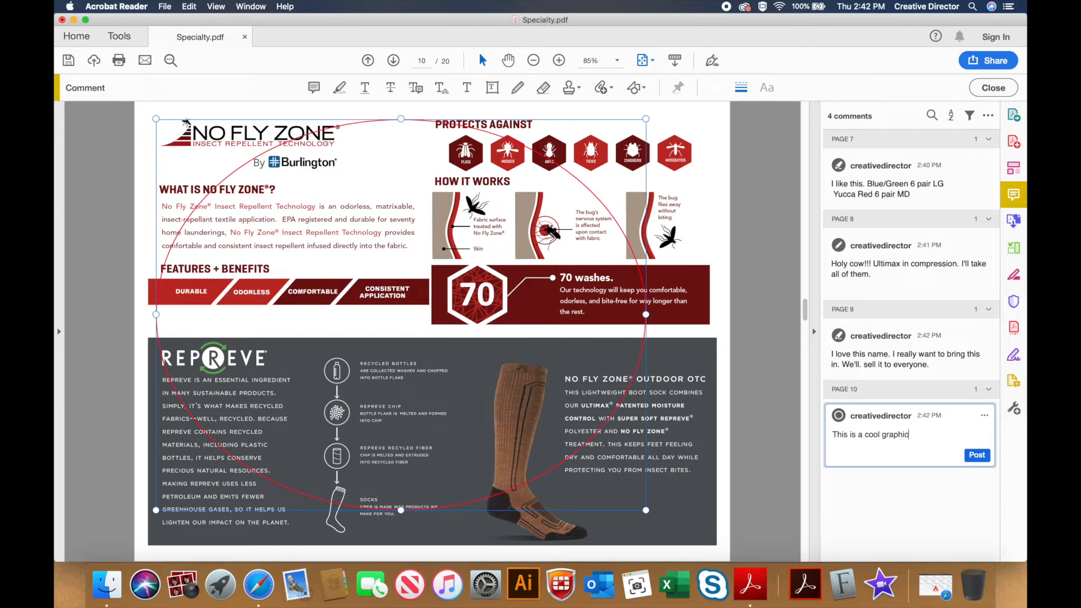
type(". Would be great in store.")
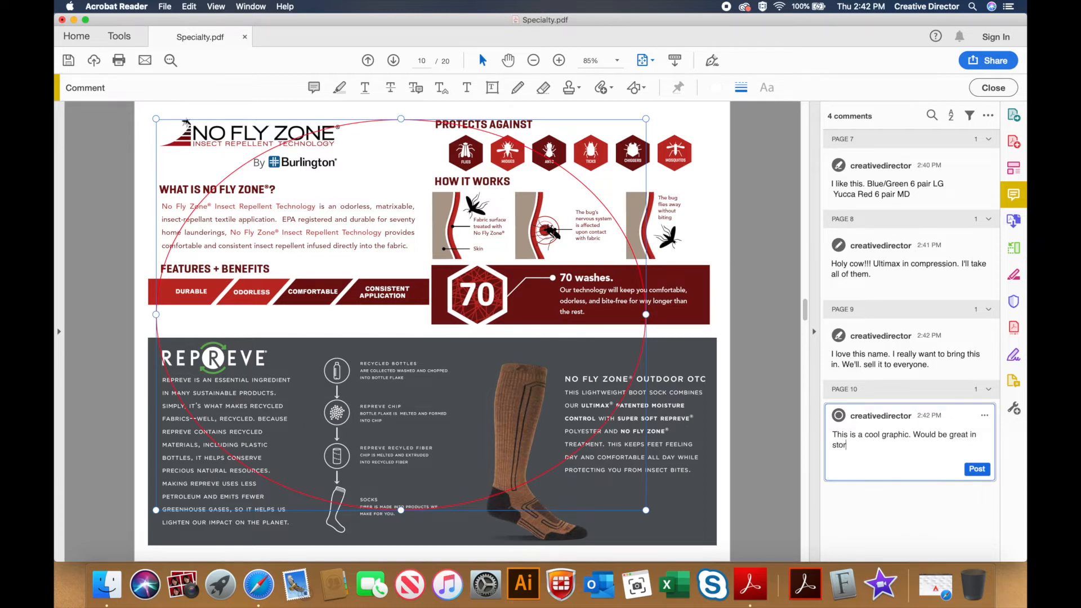
left_click(977, 469)
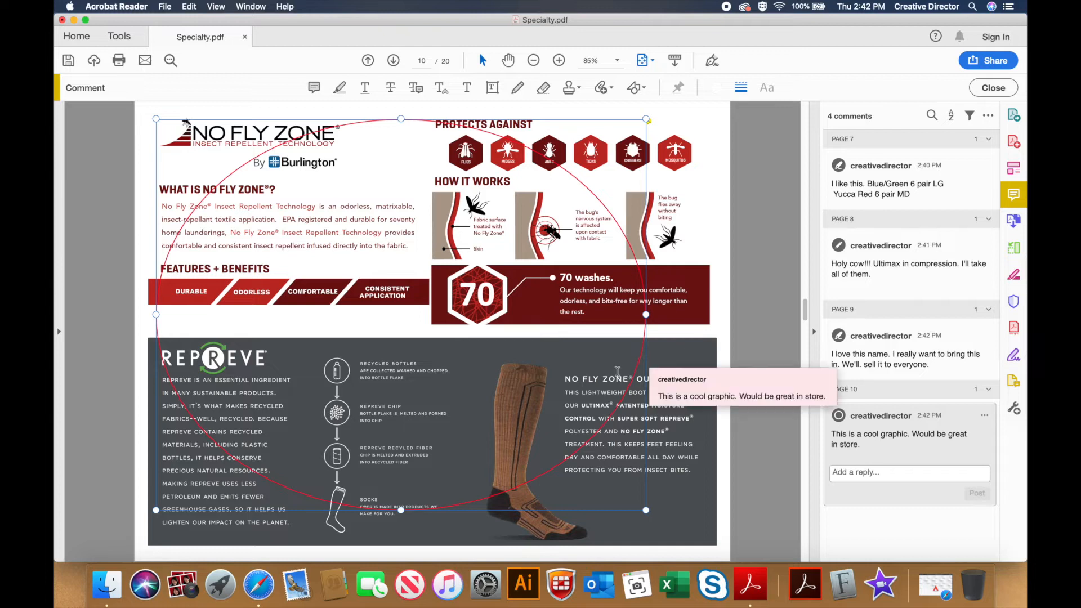
left_click(393, 60)
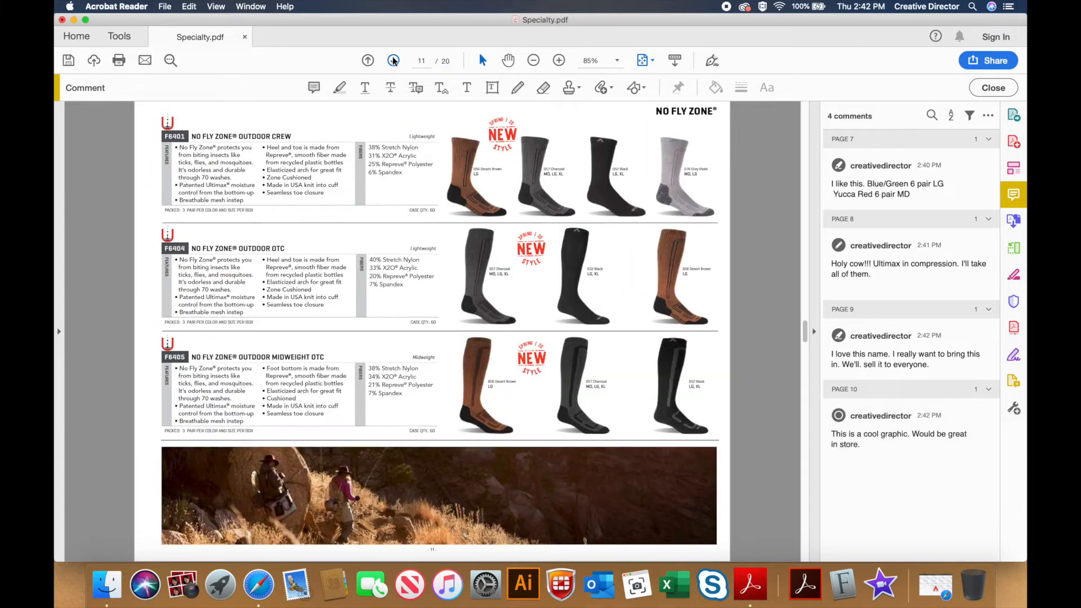
Step: On page 12, draw a red freehand loop around the POINT REYES socks
left_click(393, 61)
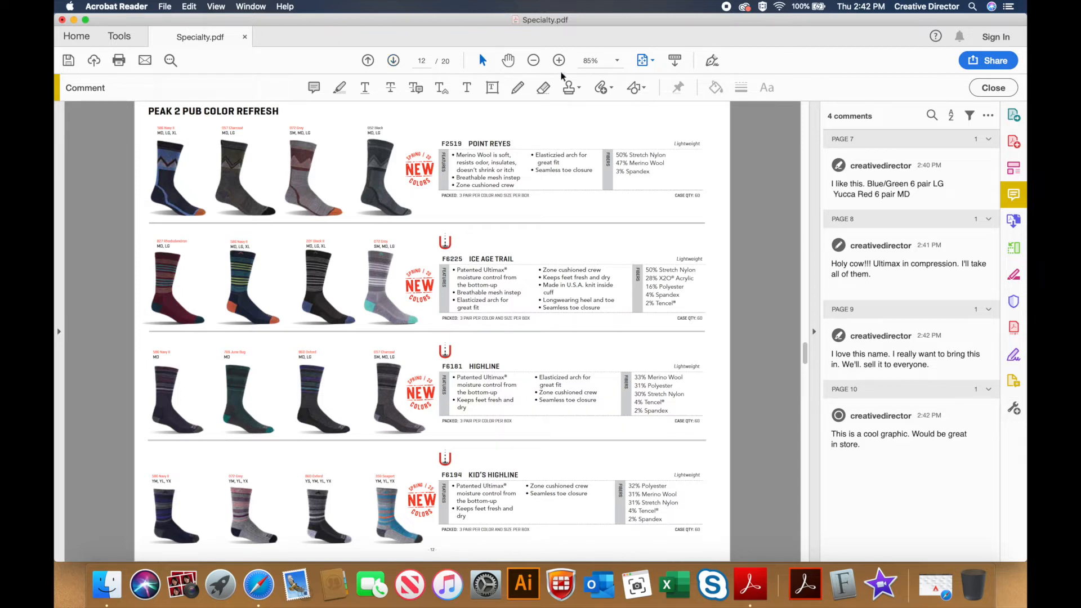
left_click(516, 90)
mouse_move(516, 119)
left_mouse_down()
mouse_move(453, 127)
mouse_move(315, 107)
mouse_move(225, 111)
mouse_move(142, 149)
mouse_move(173, 202)
mouse_move(490, 221)
mouse_move(519, 158)
mouse_move(516, 120)
left_mouse_up()
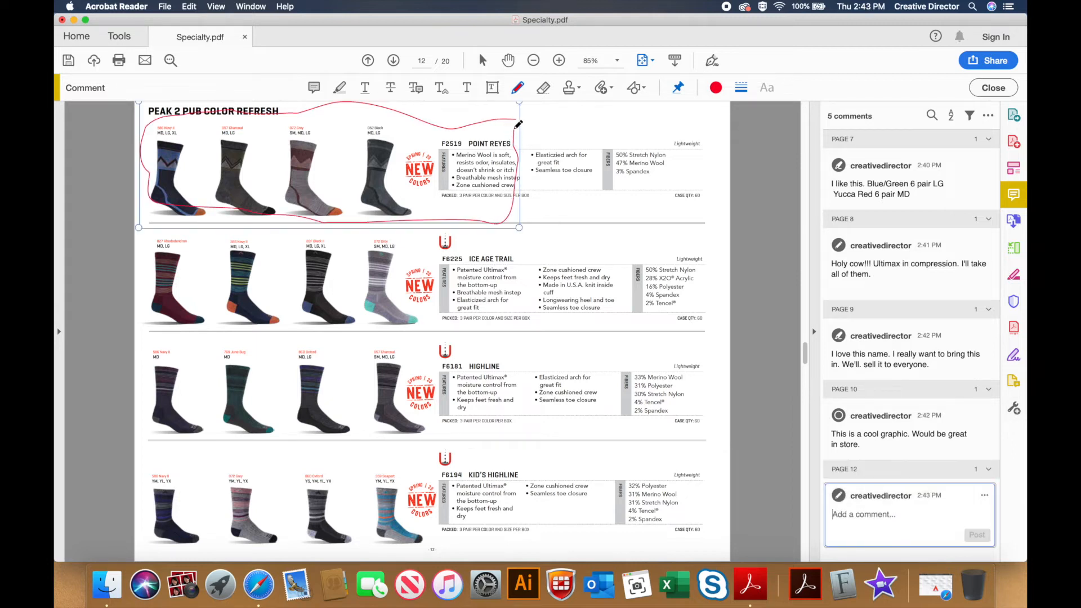
Step: Highlight F2519 POINT REYES and post a comment calling them customer favorites in new colors
left_click(341, 89)
left_click_drag(441, 143, 511, 144)
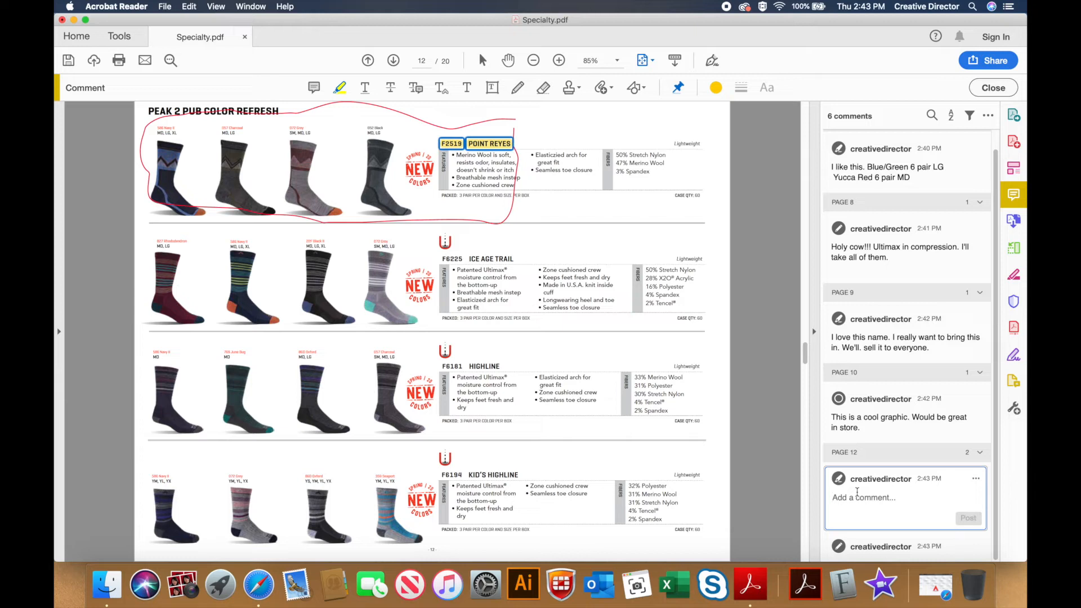
type("One o ")
type(" my favofri")
key("BackSpace")
key("BackSpace")
key("BackSpace")
key("BackSpace")
key("BackSpace")
key("BackSpace")
type("c")
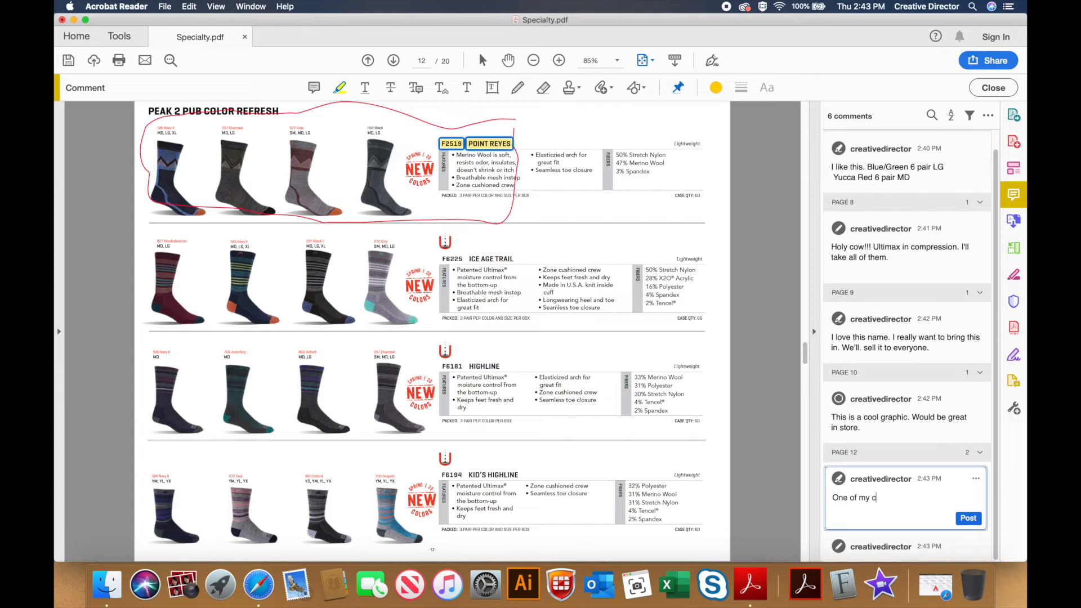
type("ustomer's favorites in new colors. Yay!!!")
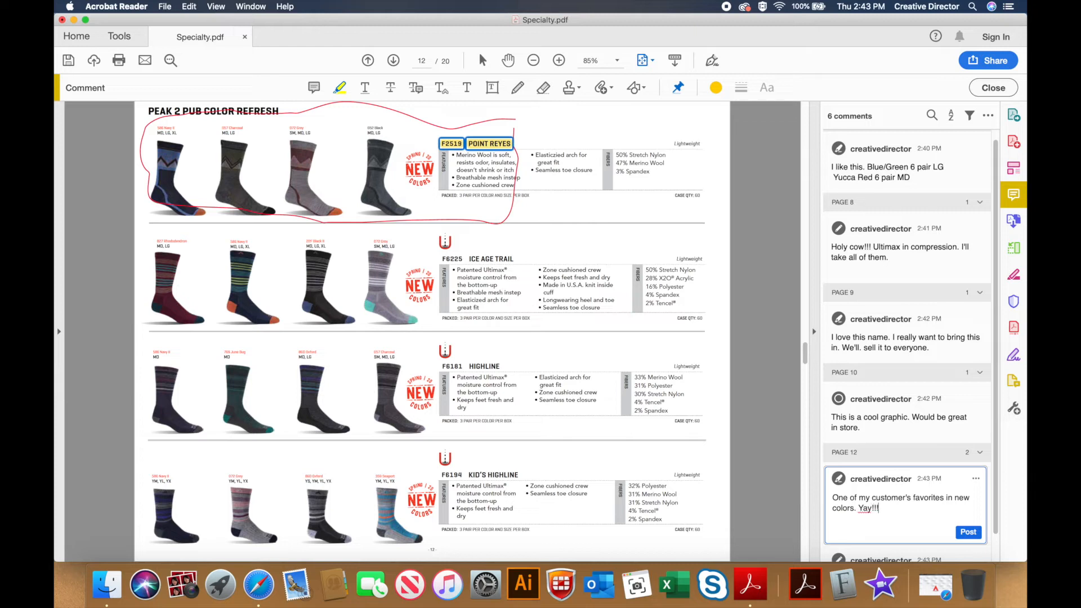
left_click(965, 533)
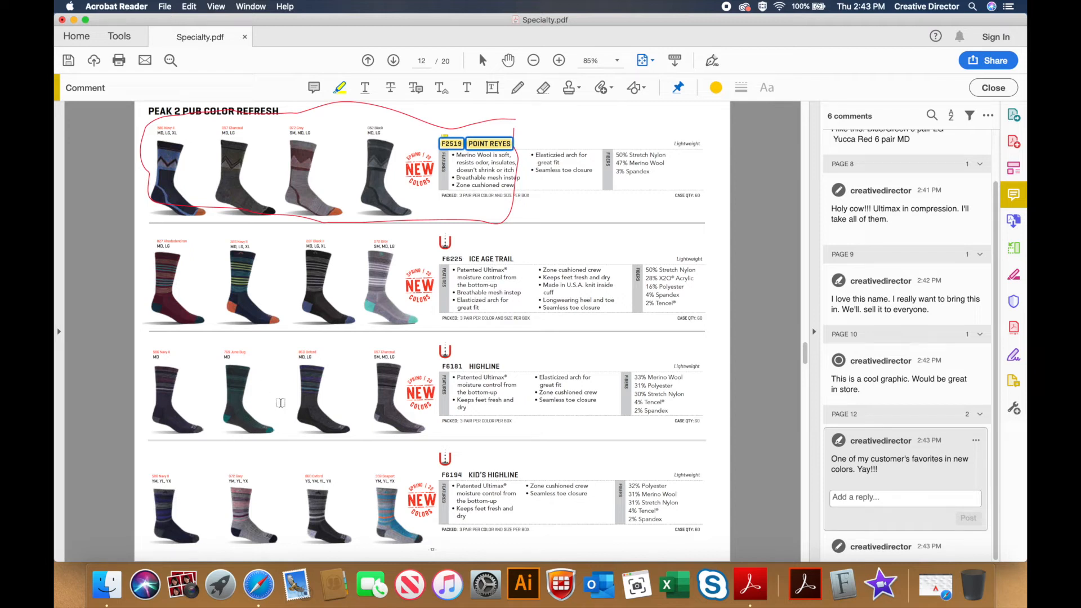
Step: Save a copy to the Desktop named 'Specialty Markup for Shoe store buyer.pdf'
left_click(169, 7)
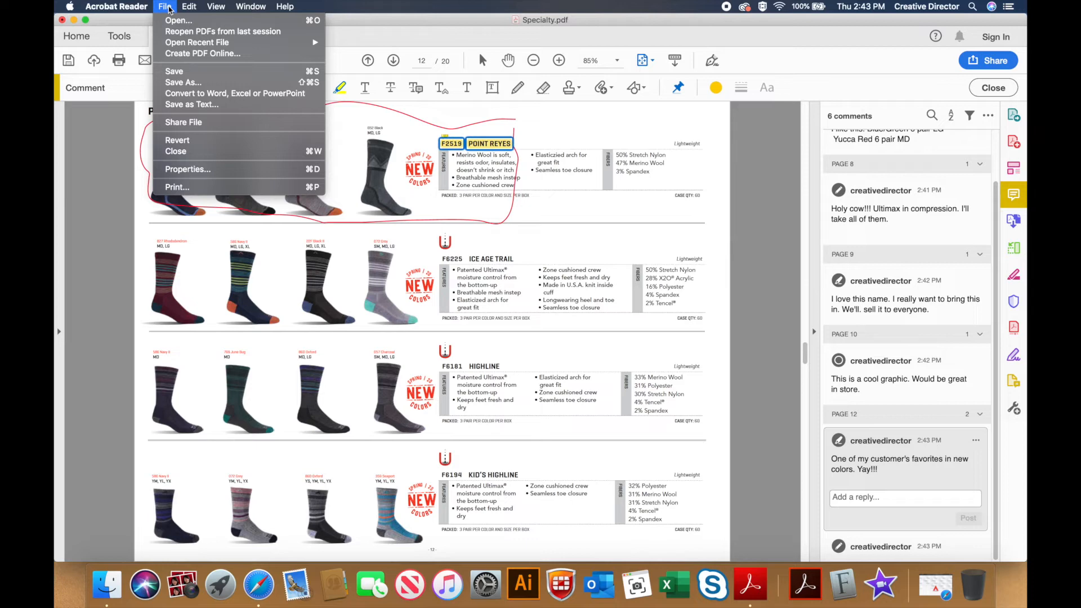
left_click(172, 83)
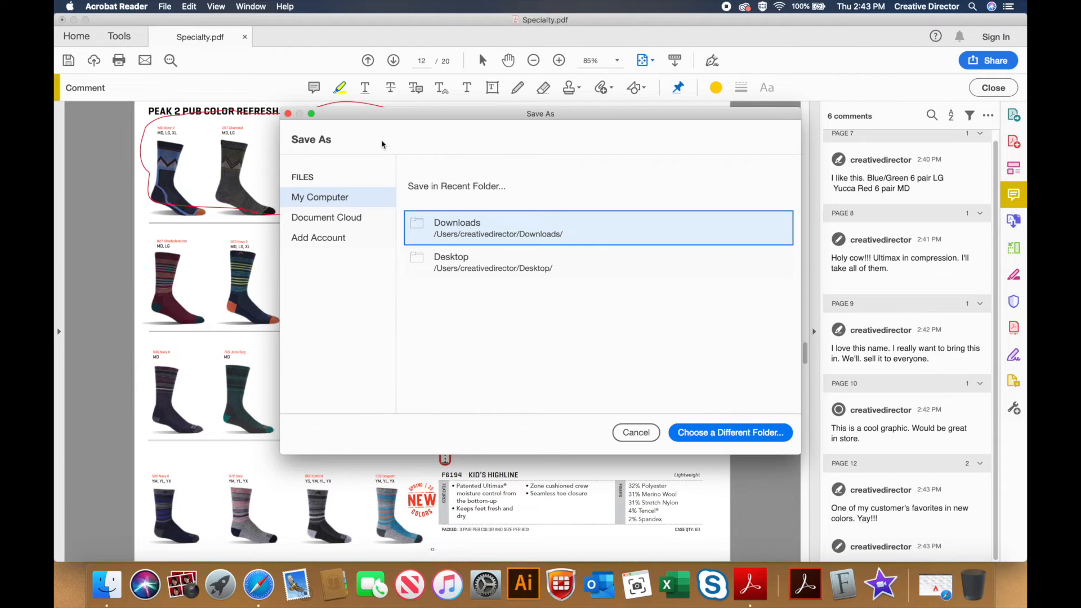
left_click(469, 269)
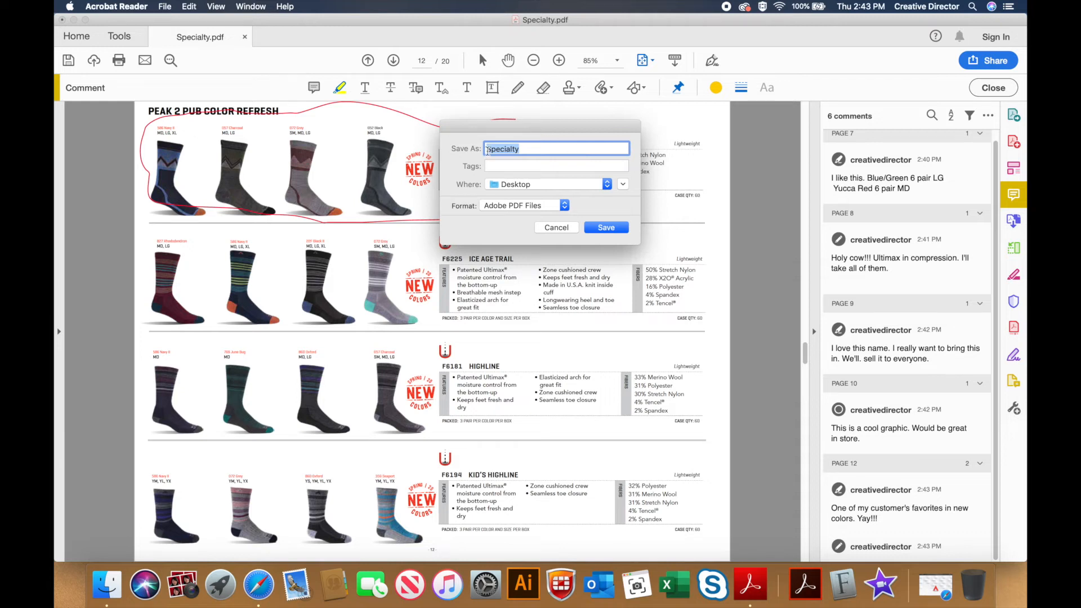
left_click(519, 149)
type("Markup")
type("for Sho")
type("e so")
type("tore buyer")
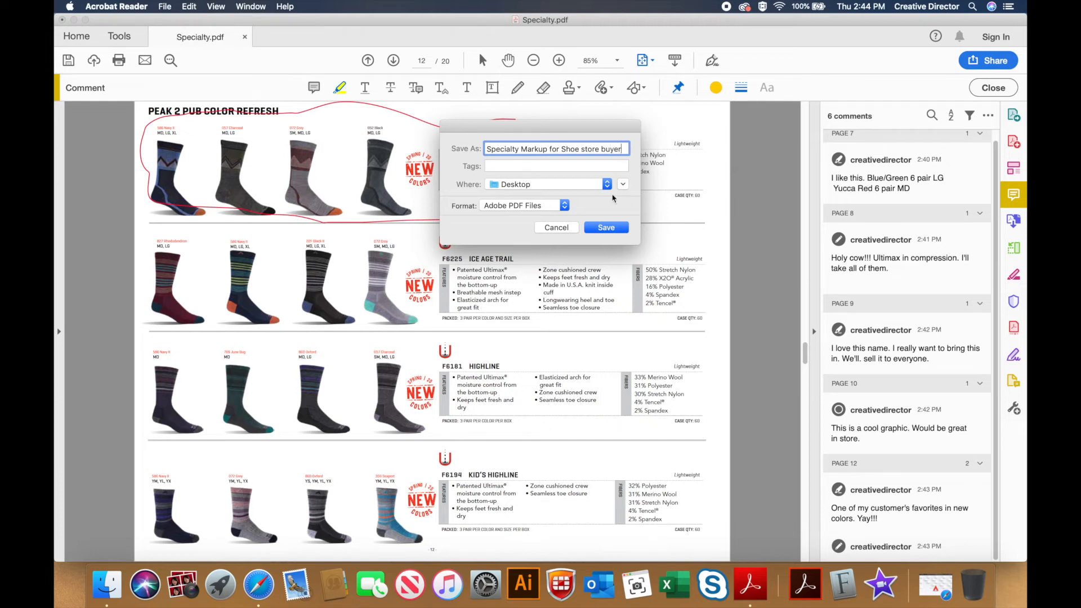
left_click(601, 227)
Step: Close the document and Acrobat window, then reopen the Desktop markup PDF in Acrobat Reader
left_click(164, 6)
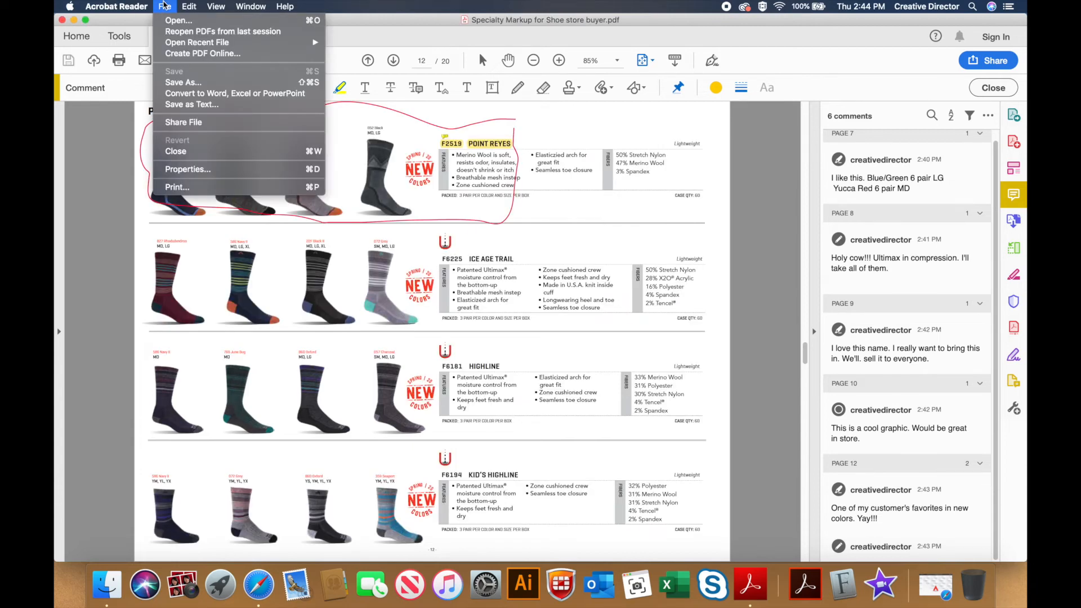
left_click(171, 151)
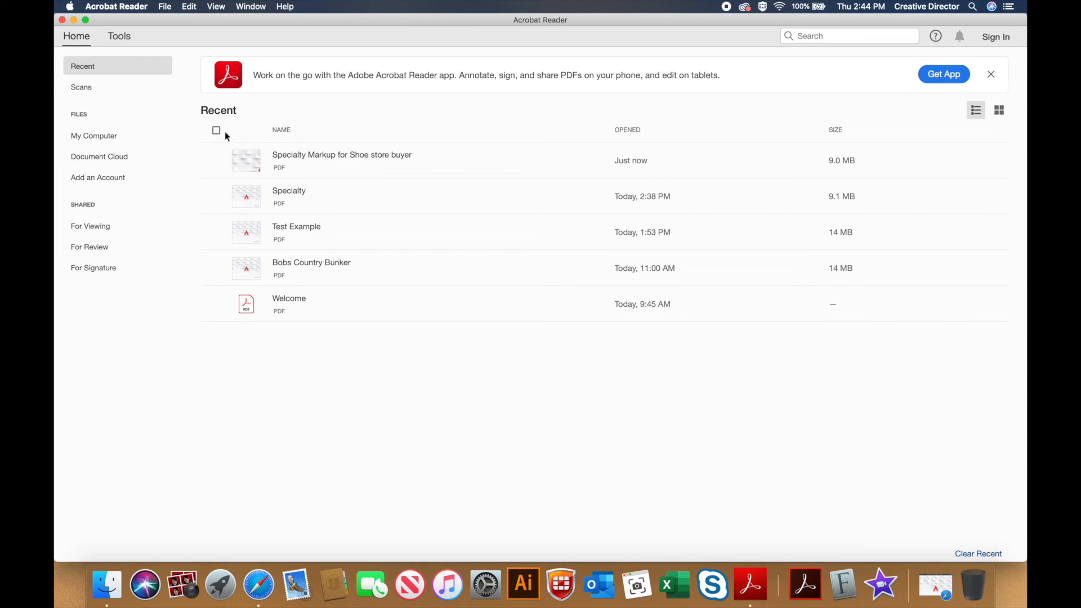
left_click(62, 21)
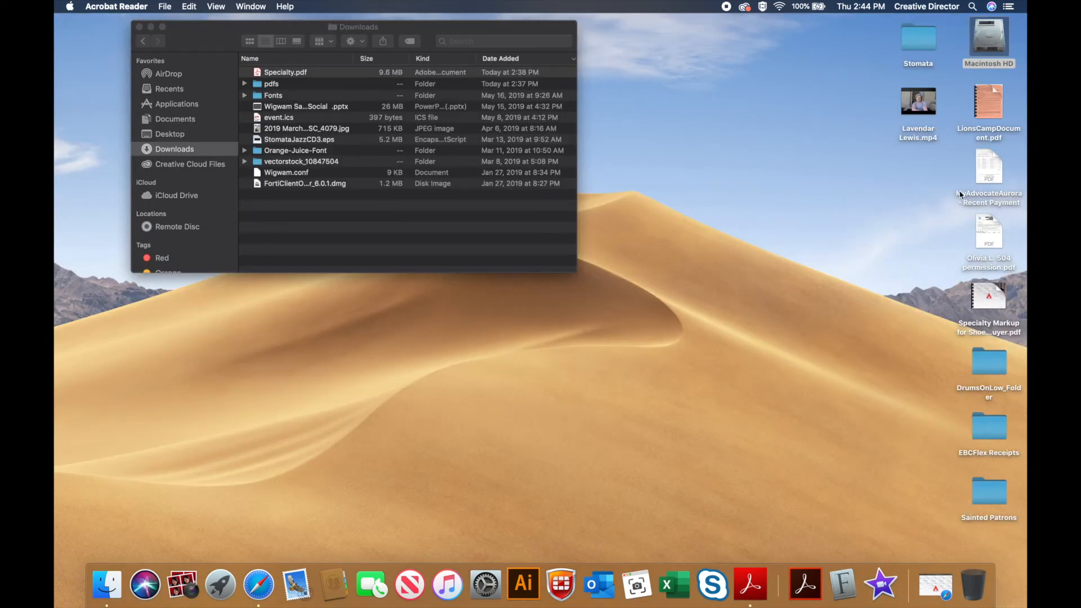
mouse_move(987, 294)
left_click_drag(984, 294, 770, 539)
left_click_drag(751, 571, 749, 573)
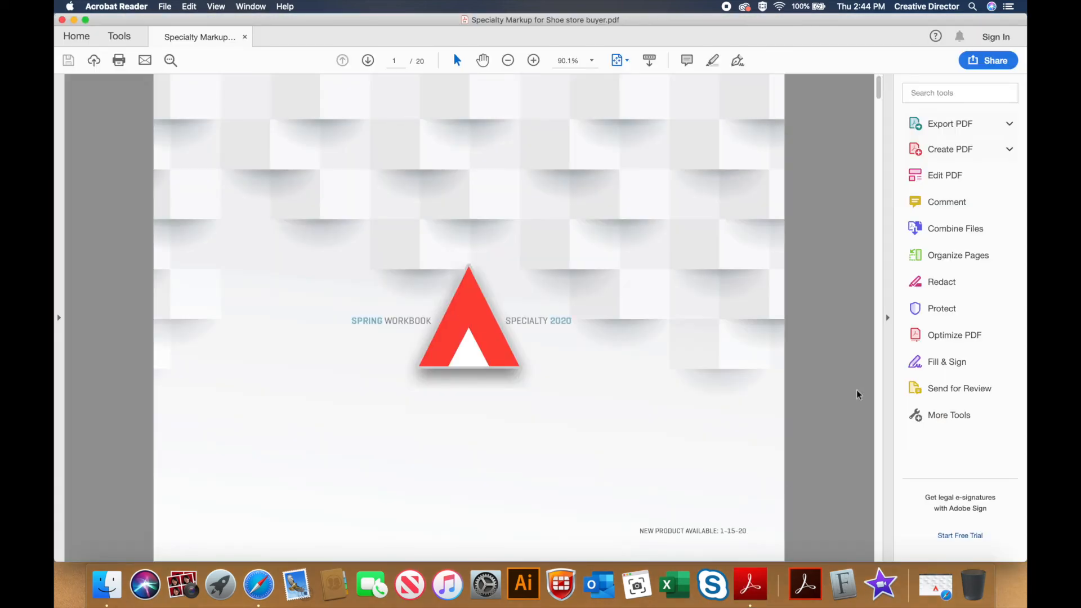
Step: Step through the six saved comments on pages 8, 9, 10 and 12 in the comments list
left_click(955, 207)
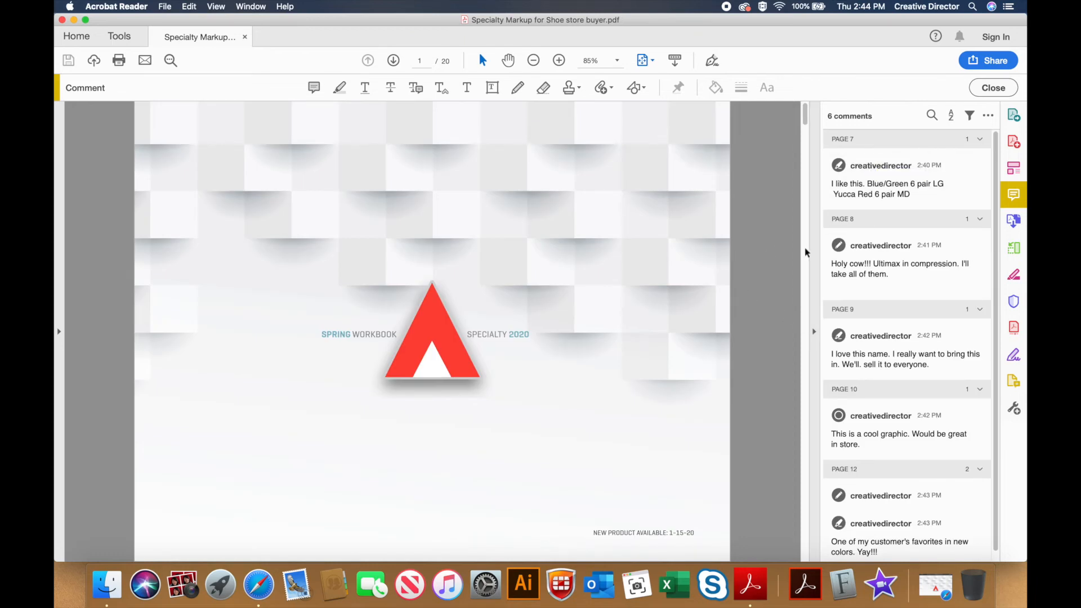
left_click(881, 268)
mouse_move(506, 345)
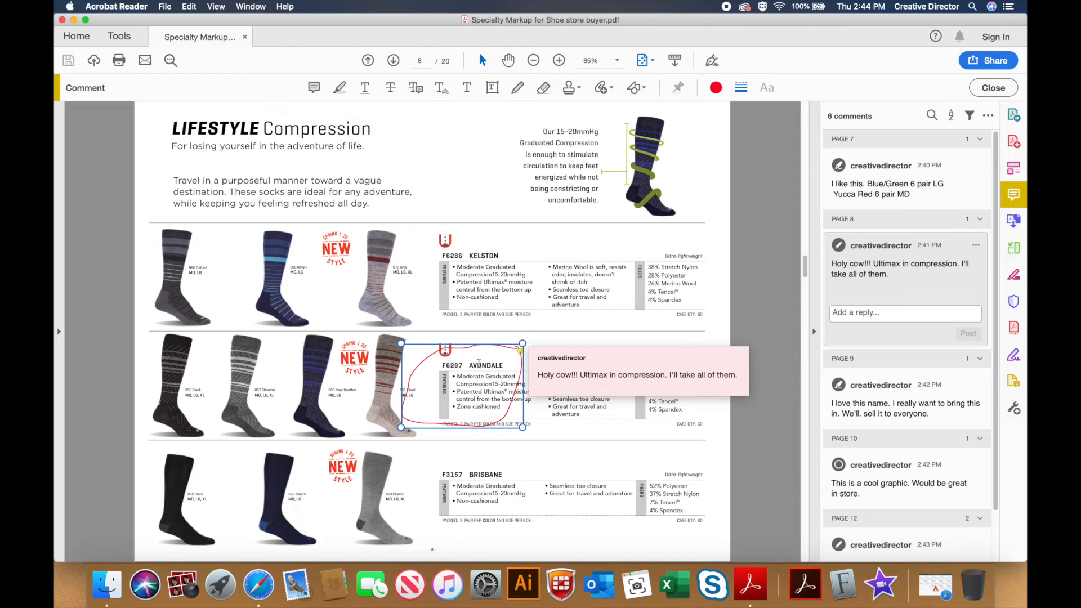
left_click(863, 403)
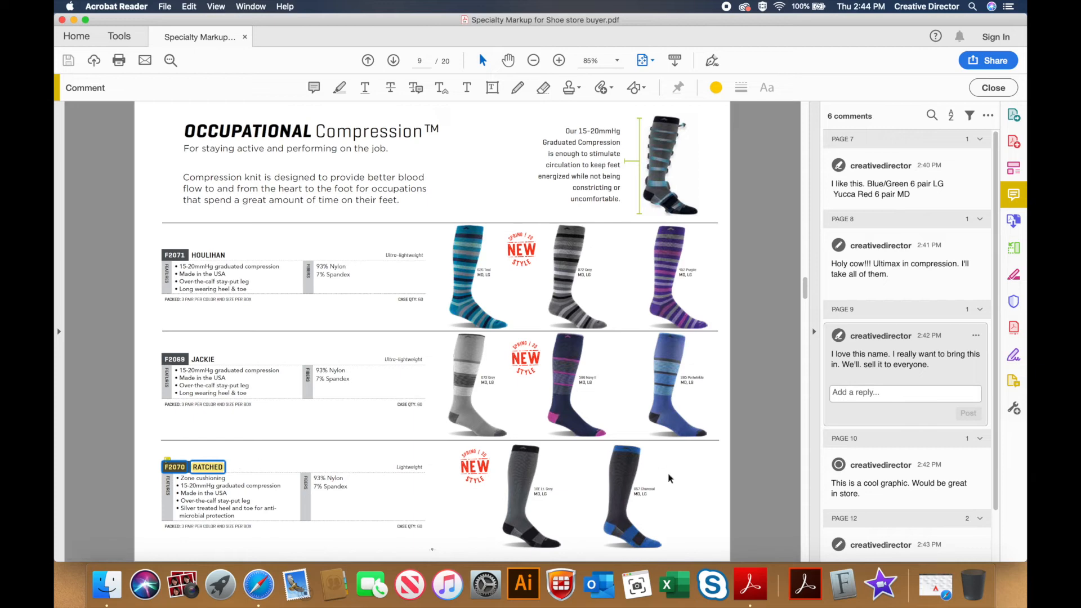
left_click(895, 497)
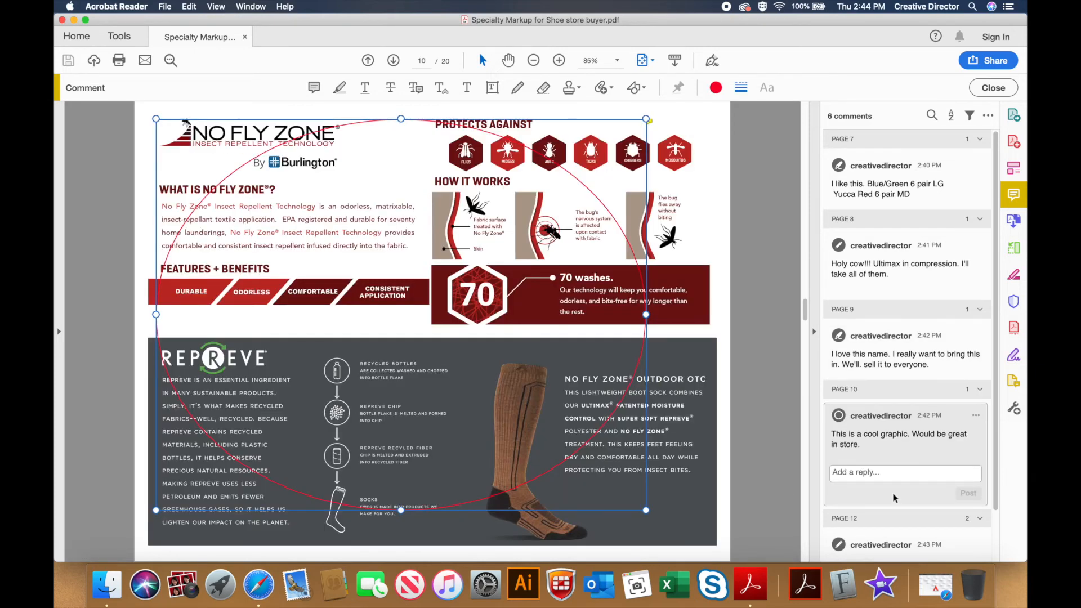
scroll(895, 498, "down", 2)
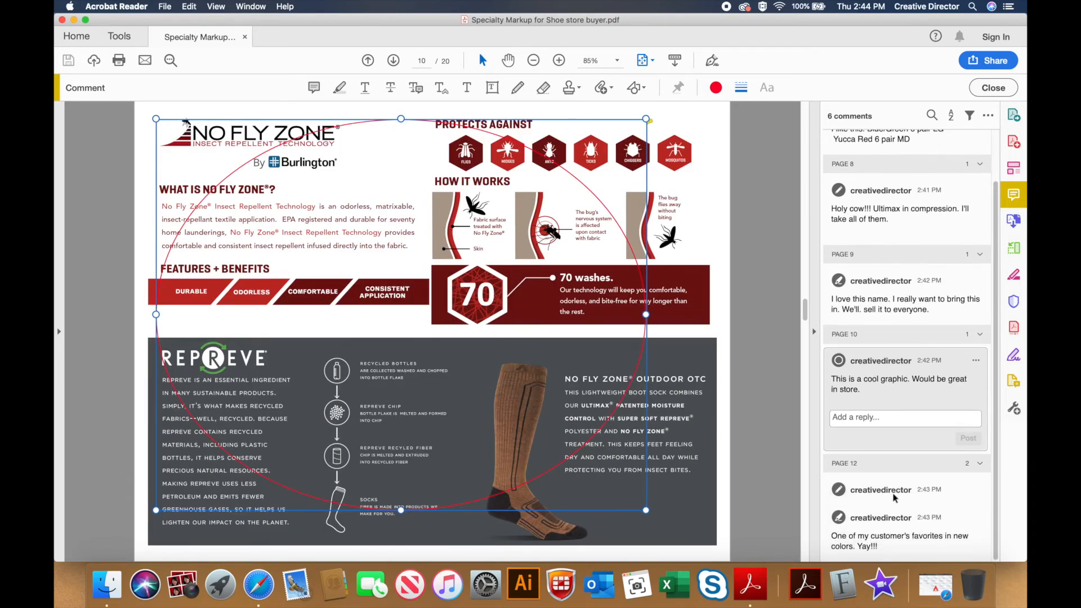
left_click(887, 489)
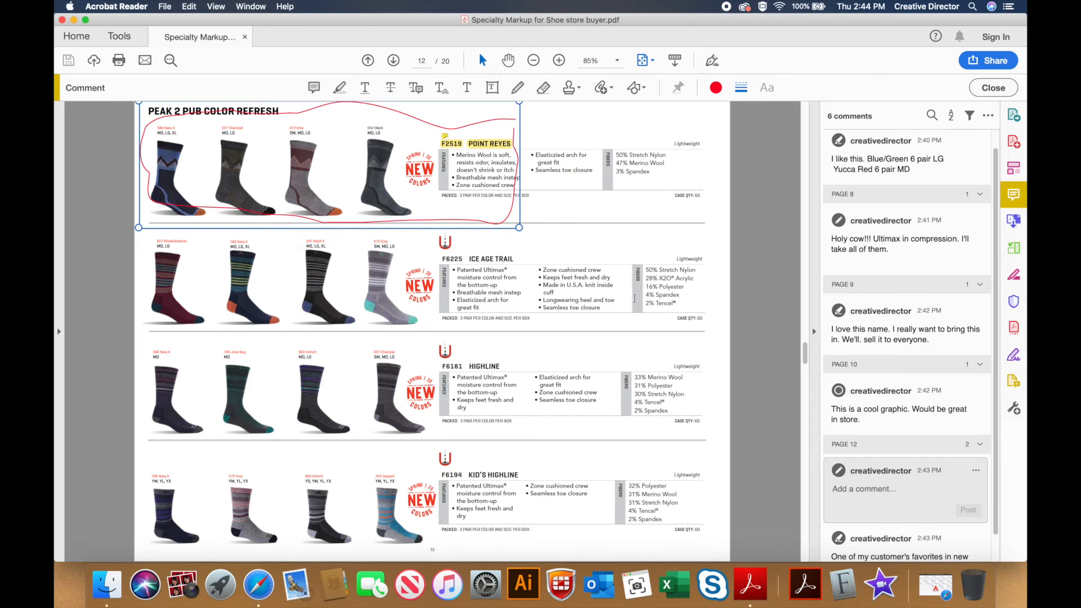
left_click(888, 546)
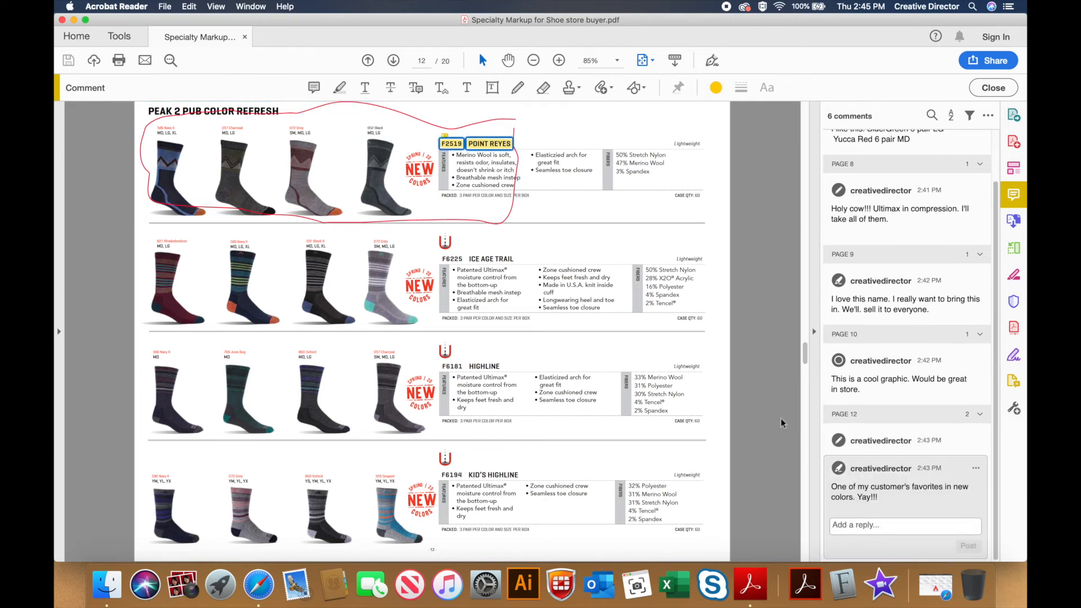
mouse_move(444, 137)
Step: Page backward through the workbook toward the cover page
left_click(367, 61)
left_click(367, 61)
left_click(367, 60)
left_click(367, 61)
left_click(367, 61)
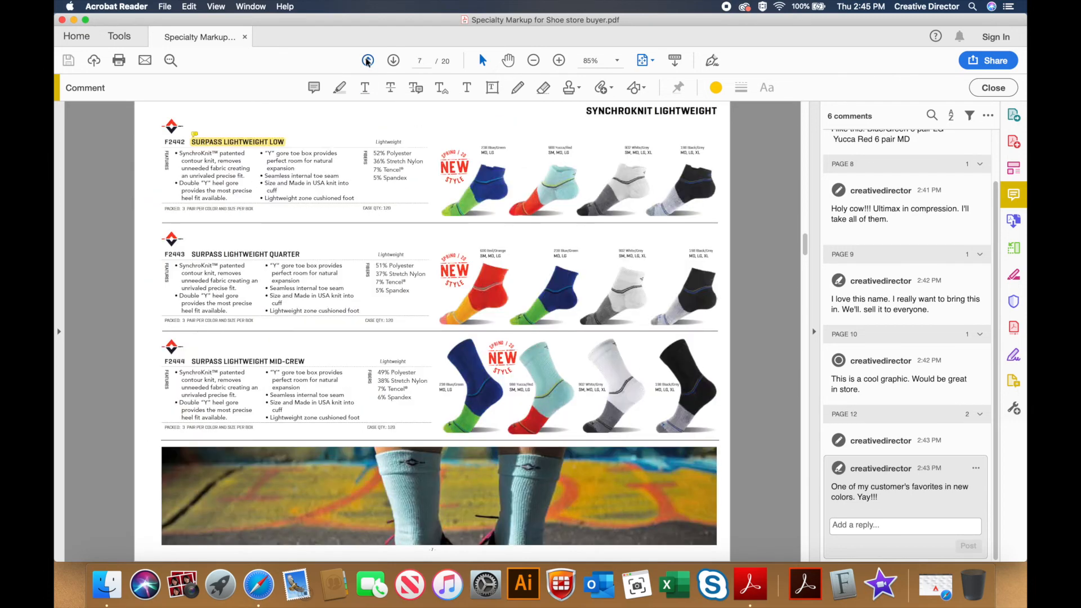
left_click(367, 61)
left_click(367, 61)
left_click(367, 61)
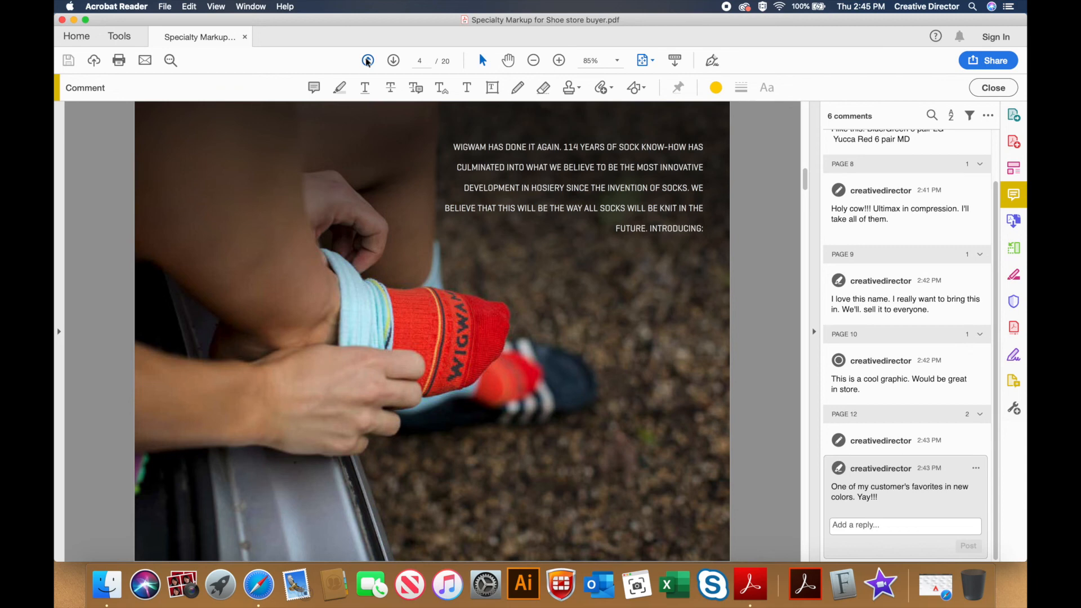
left_click(367, 61)
left_click(367, 61)
left_click(367, 60)
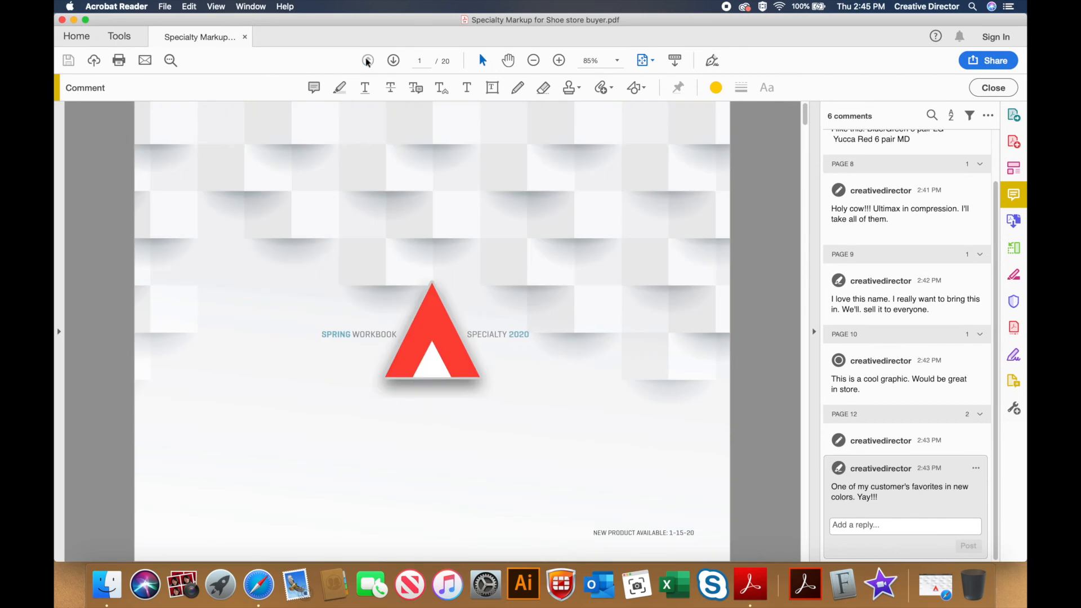
Step: Share the markup PDF as an email attachment in a new Mail message
left_click(144, 61)
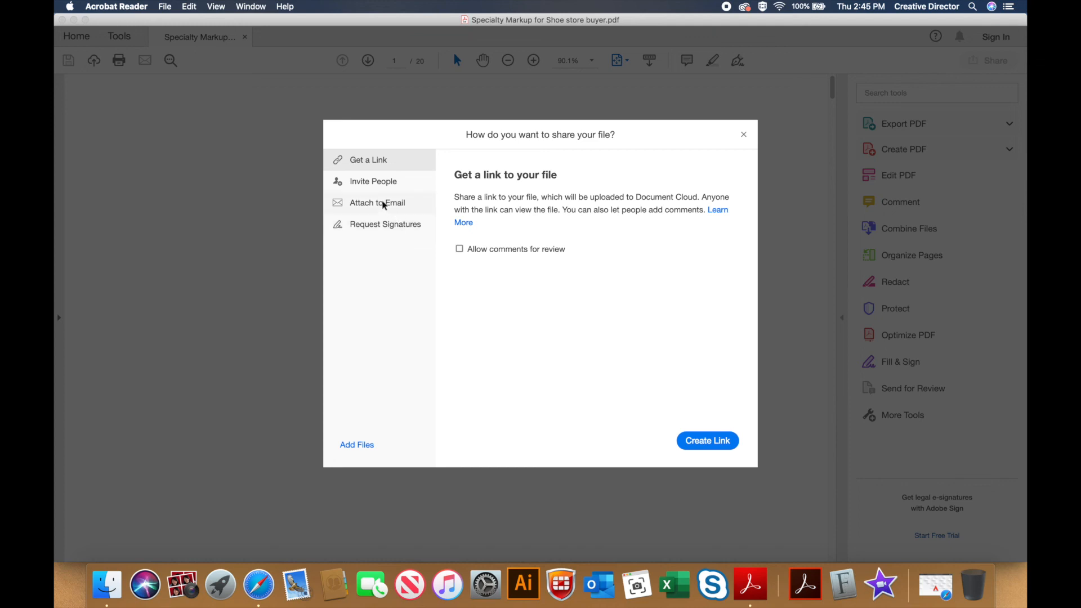
left_click(383, 205)
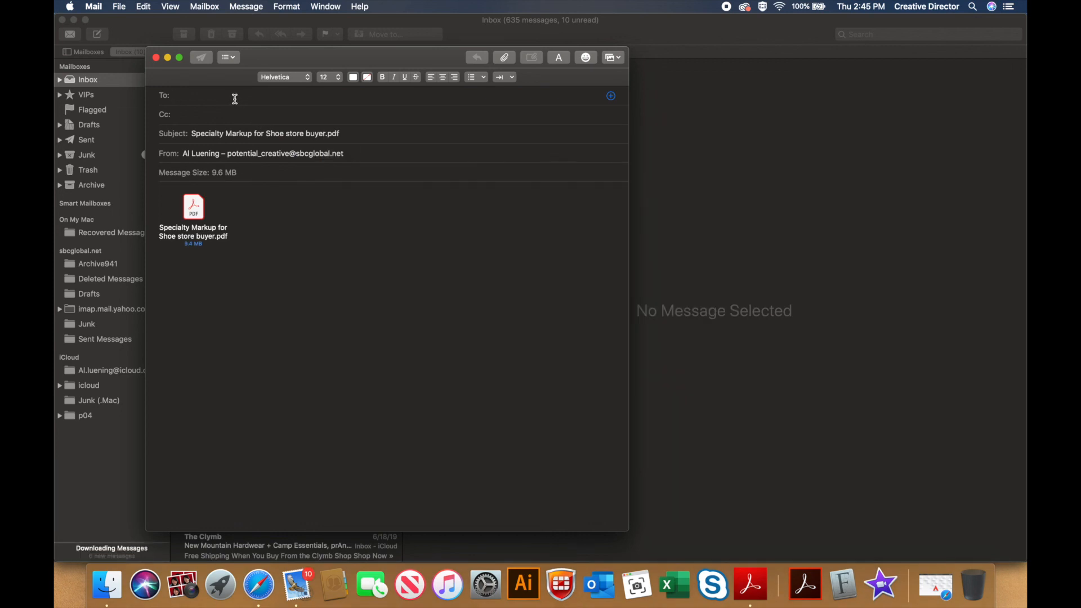
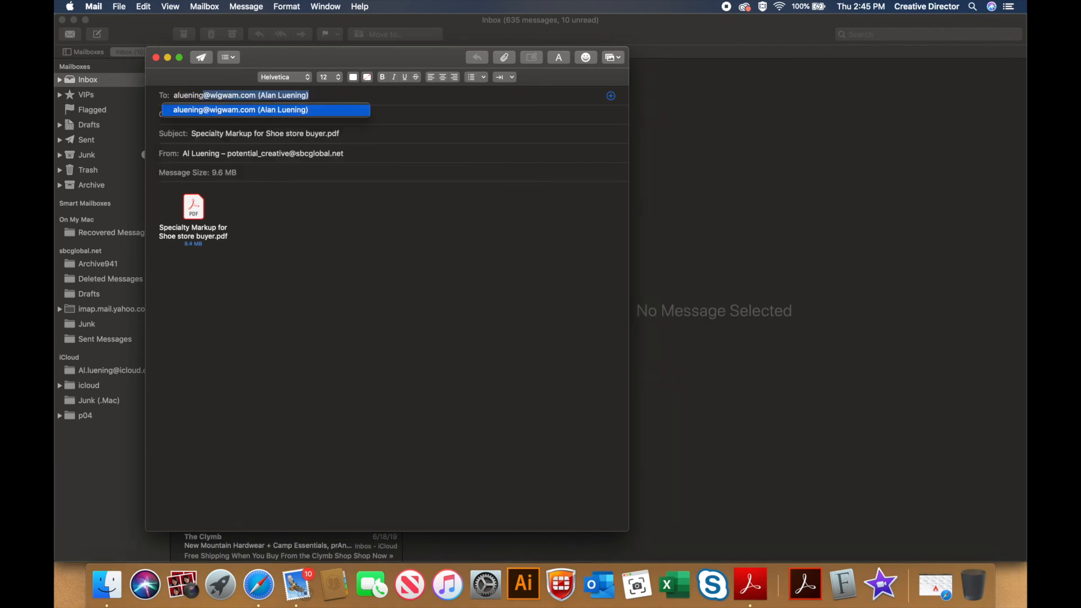
Step: Address the message to the buyer's e-mail address and send it
left_click(202, 58)
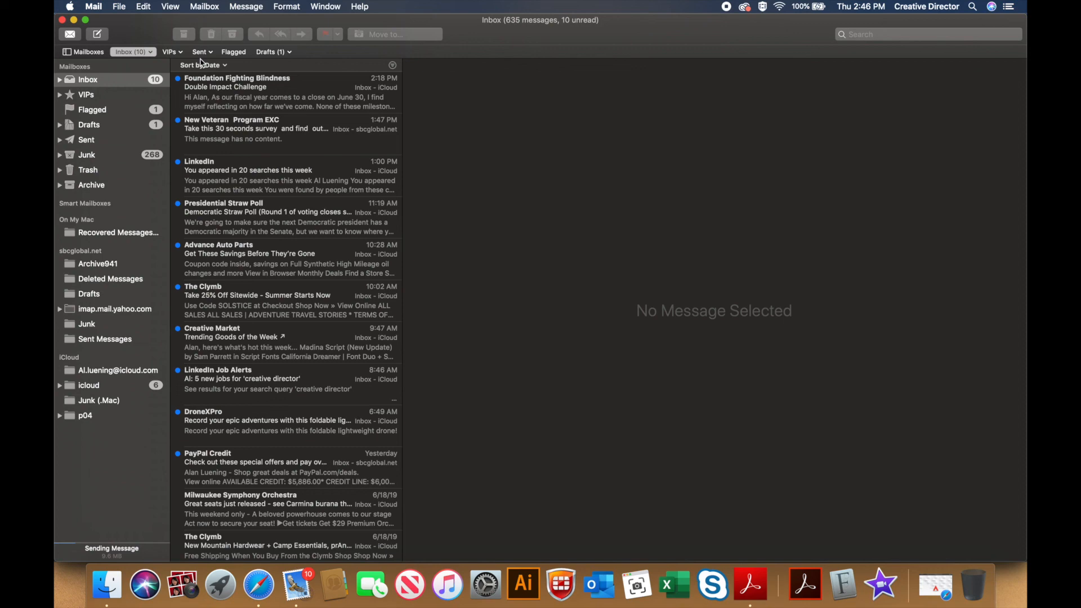
Step: Quit Mail, close the share confirmation, and show the comments list in Acrobat Reader
key("super+q")
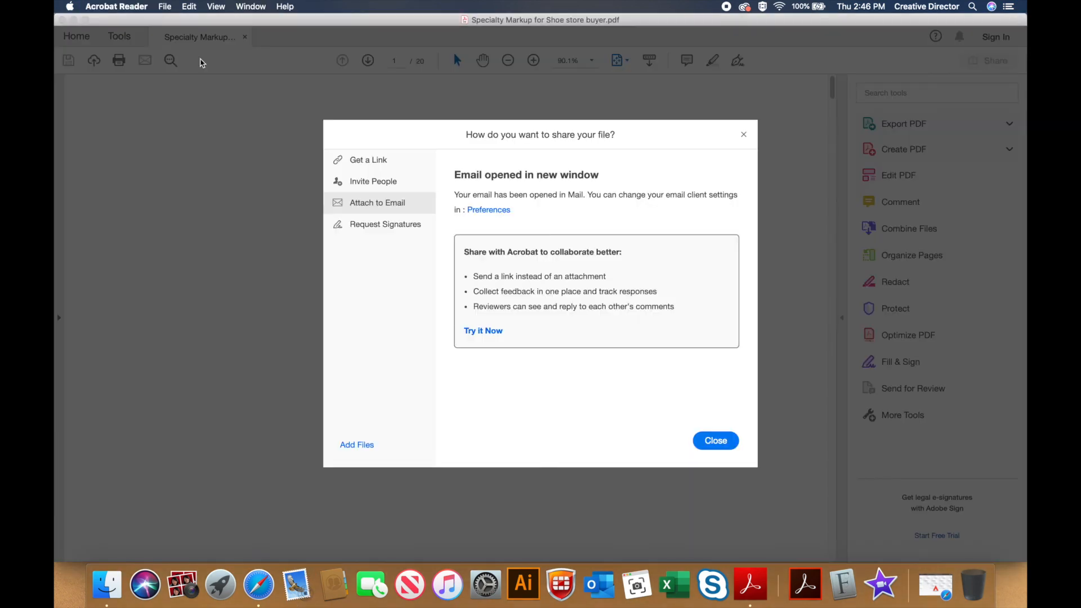
left_click(705, 440)
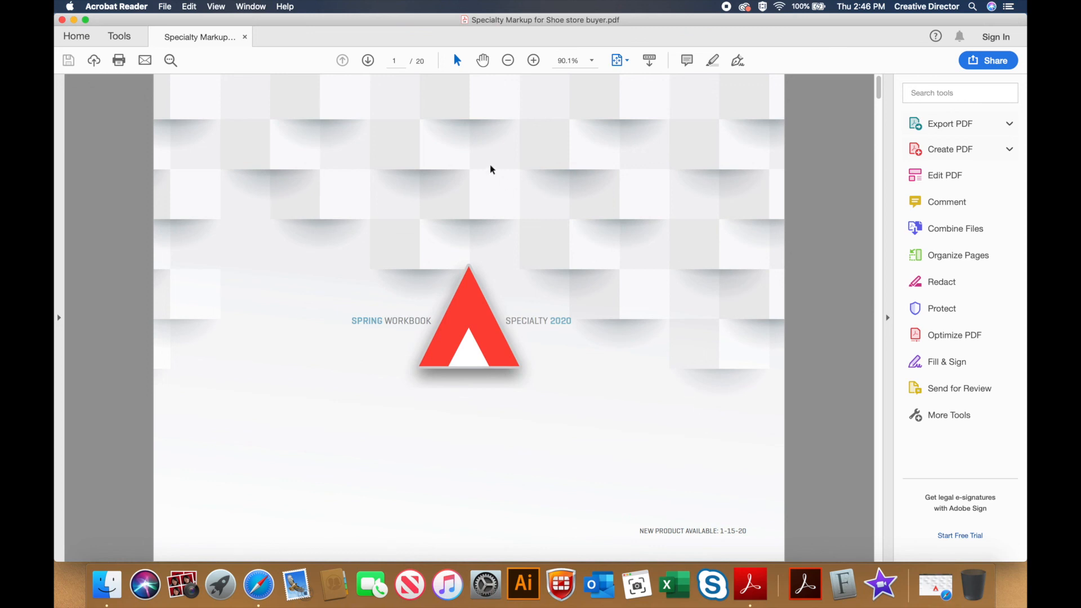
left_click(949, 202)
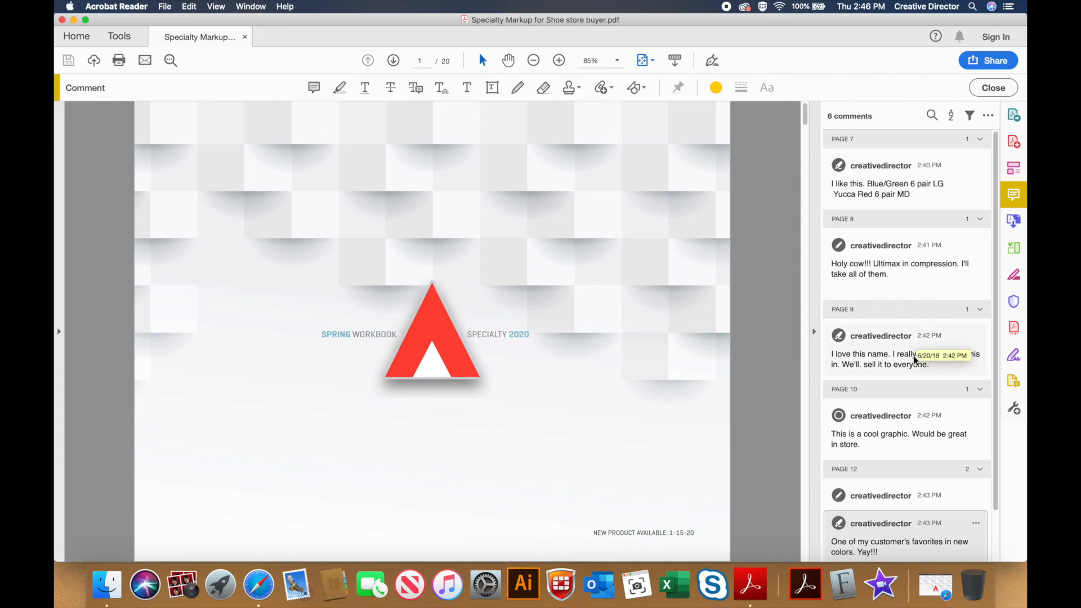